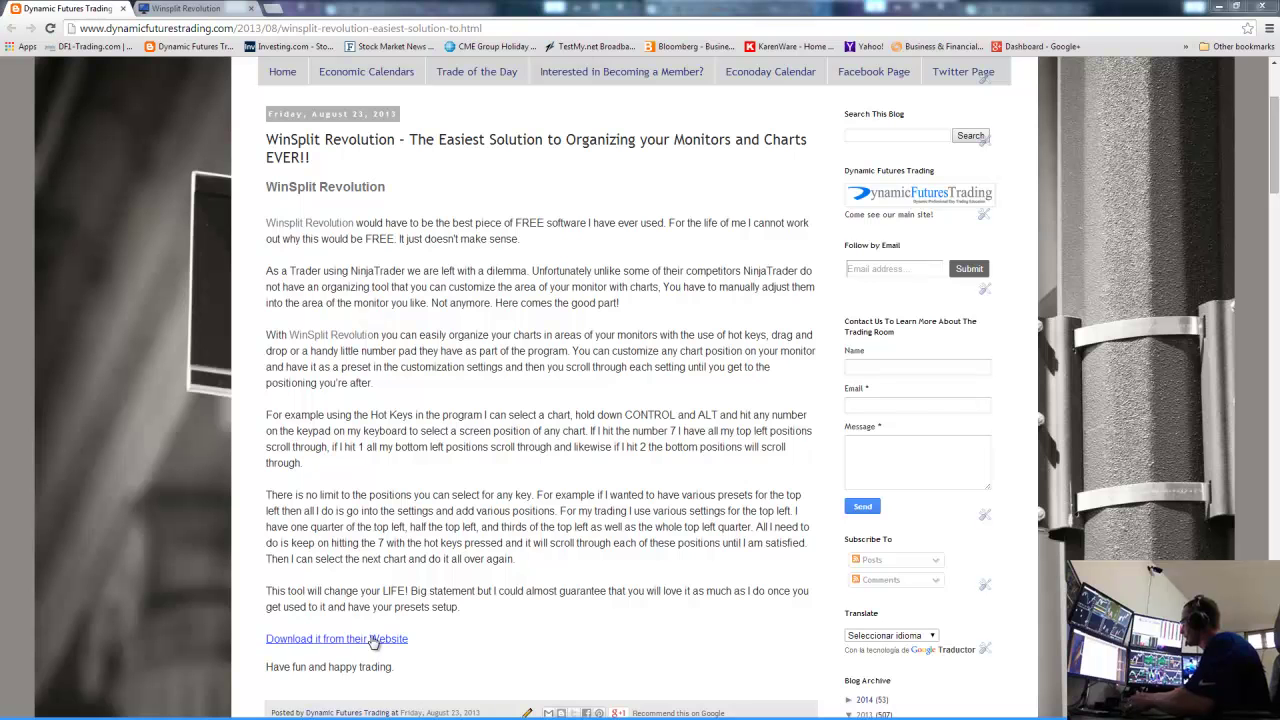
View the WinSplit Revolution download page through the blog post's download link, then close it and clear the browser off the charts.
scroll(464, 649, "down", 2)
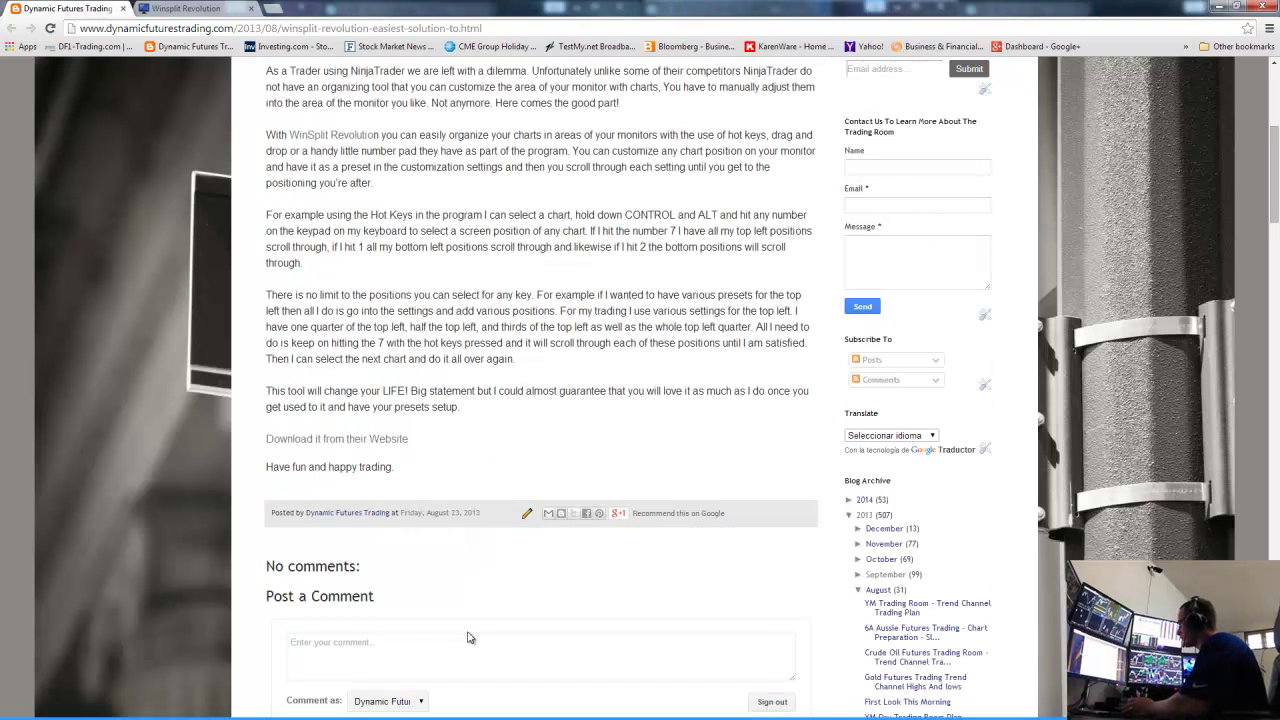
left_click(374, 440)
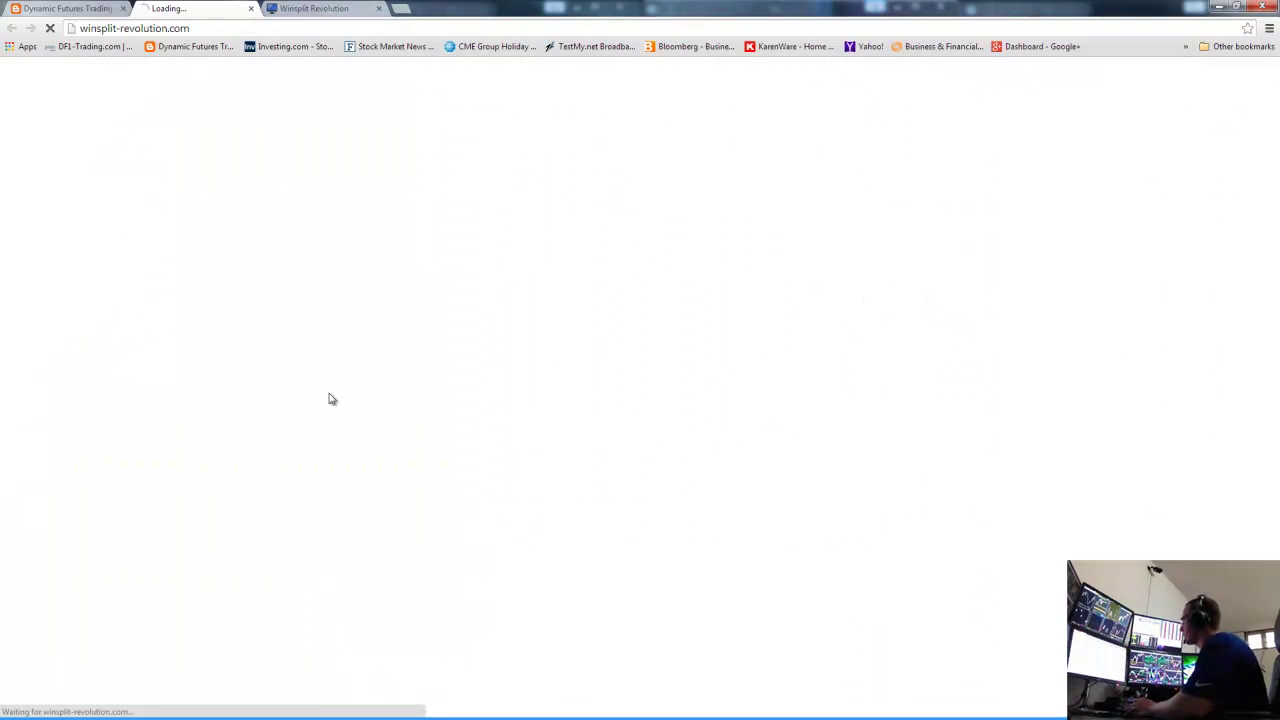
left_click(380, 9)
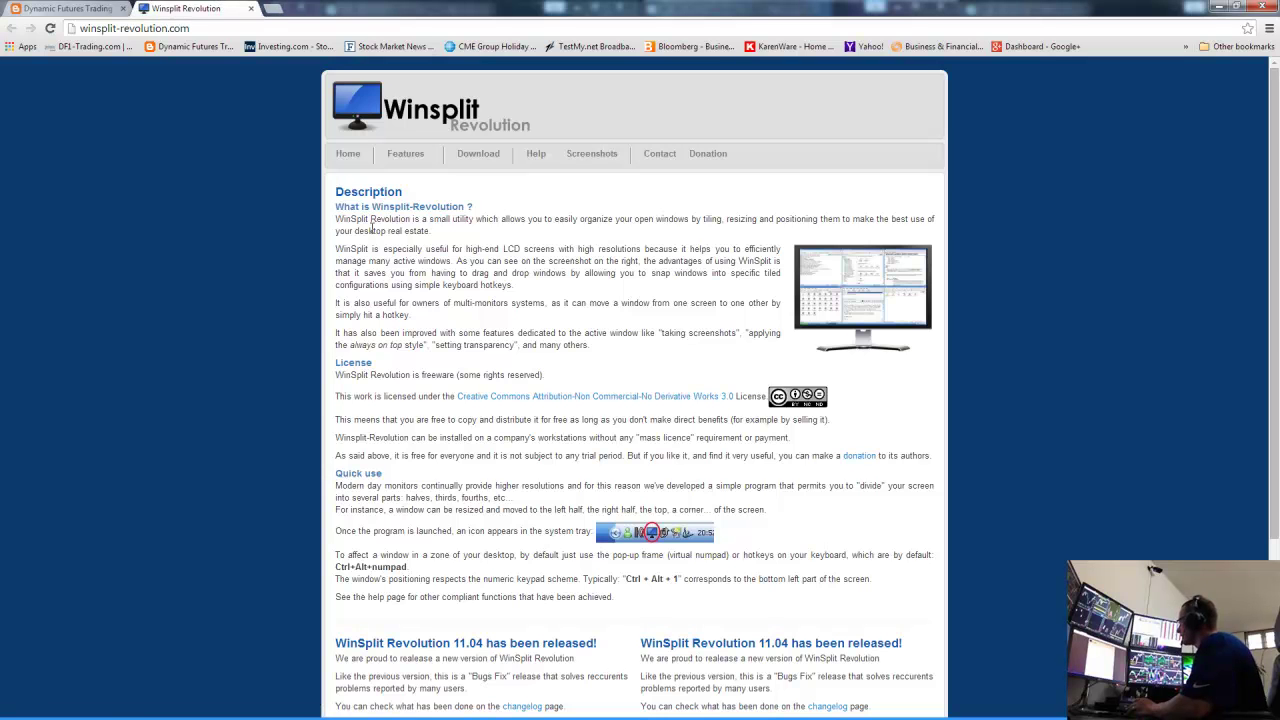
left_click(476, 154)
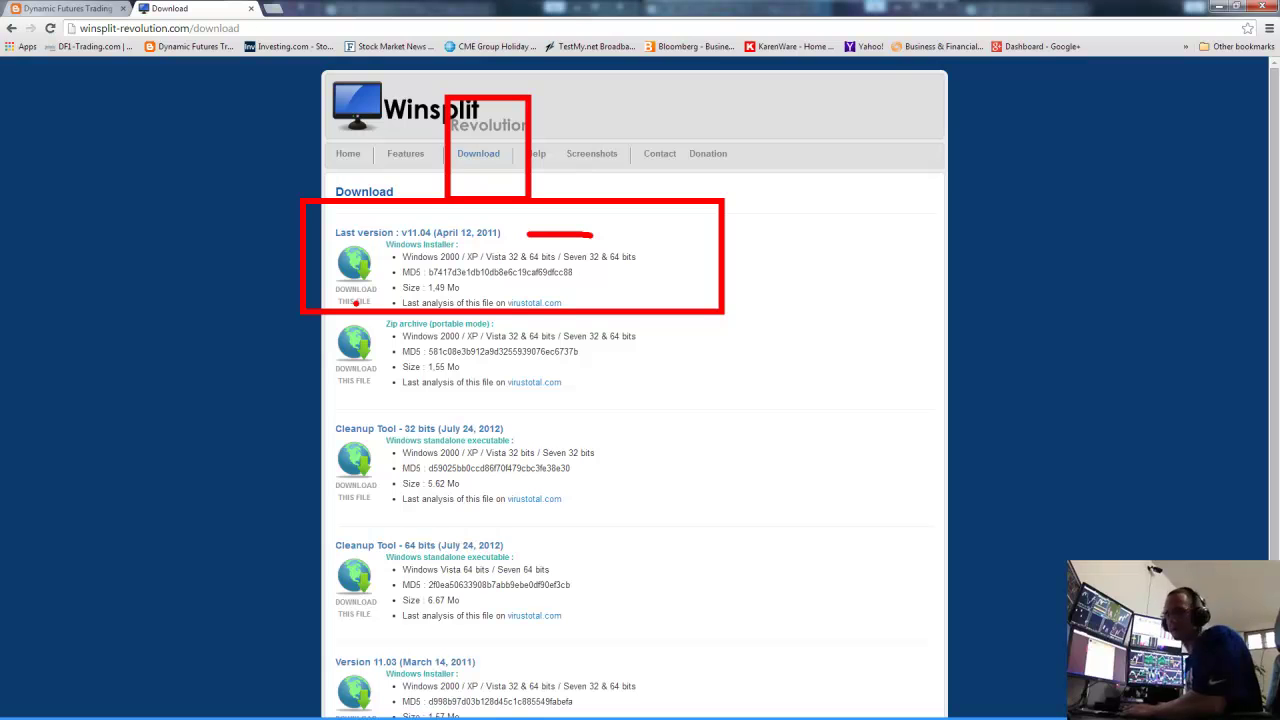
key("Escape")
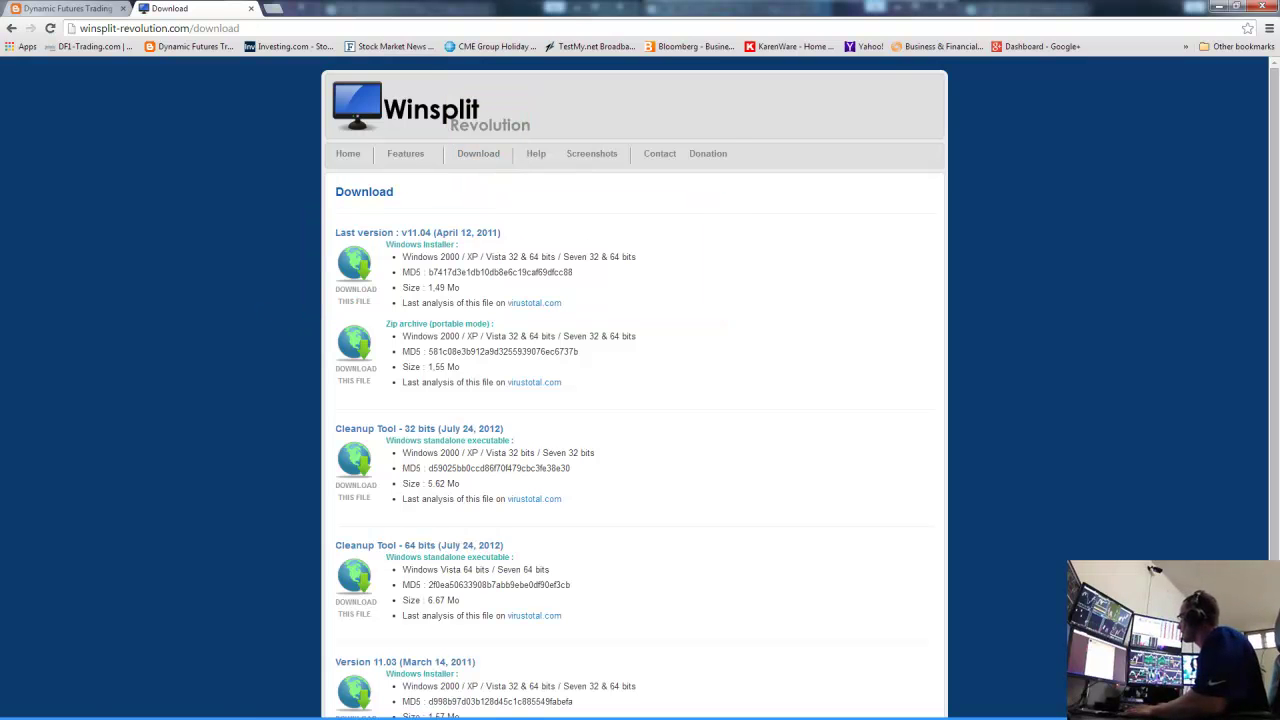
left_click(251, 10)
left_click_drag(322, 15, 1279, 123)
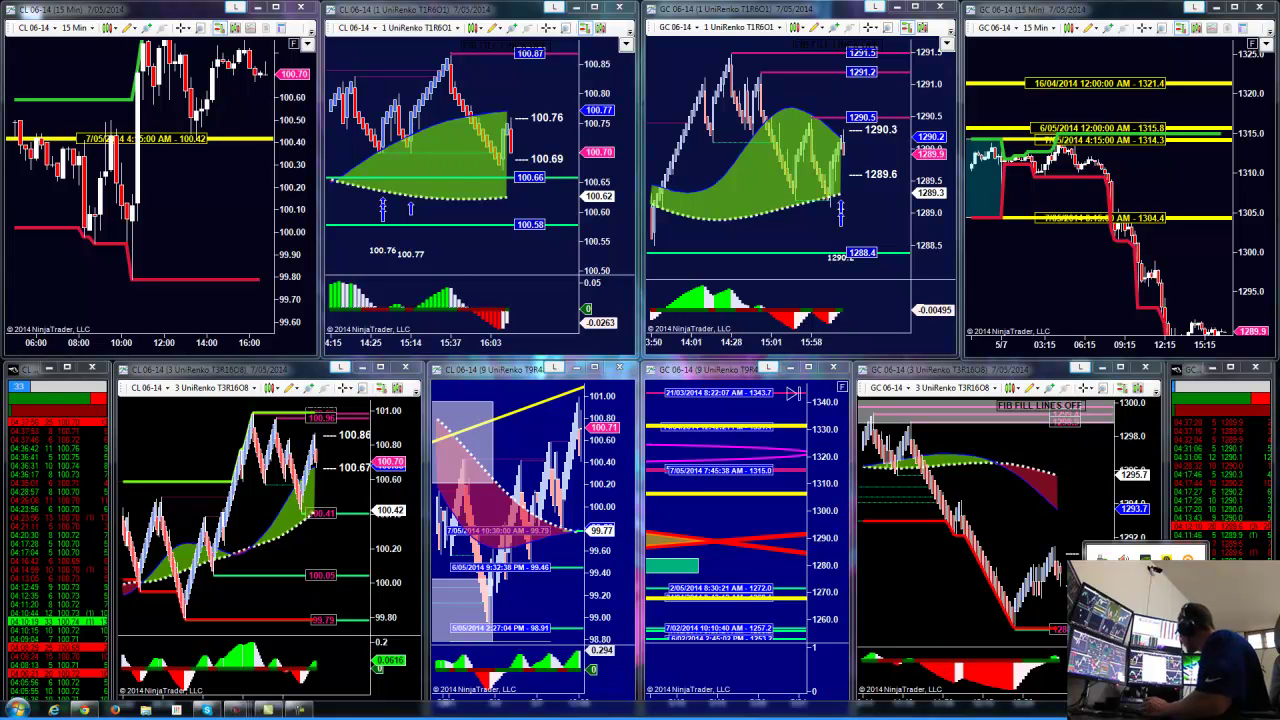
Show WinSplit's virtual numpad and place it over the edge of the CL 3 UniRenko chart.
middle_click(467, 120)
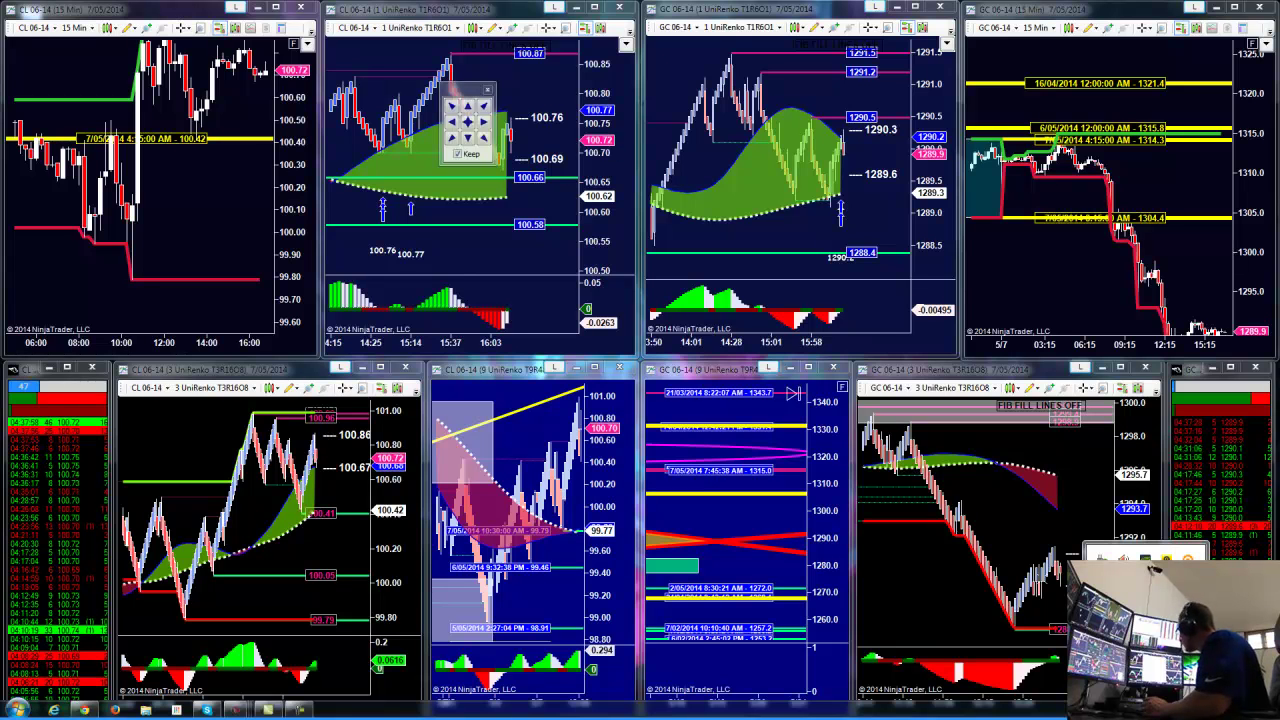
left_click_drag(465, 105, 305, 242)
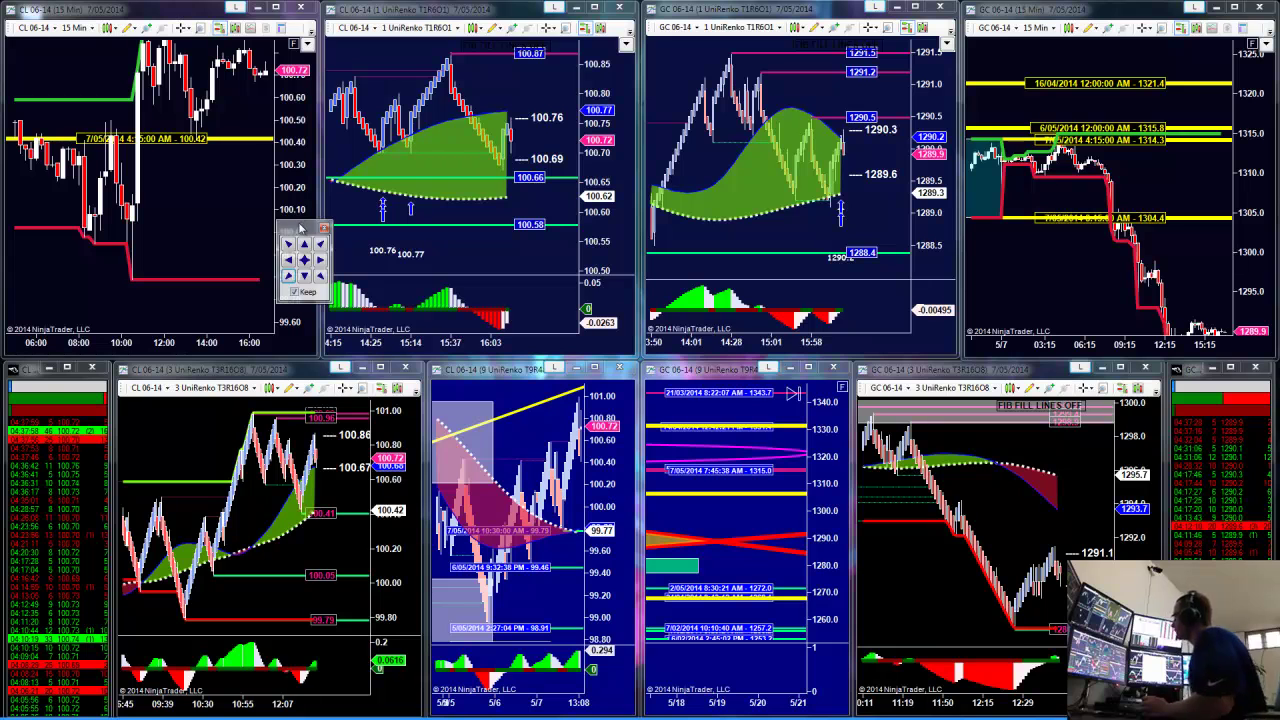
left_click_drag(384, 440, 386, 432)
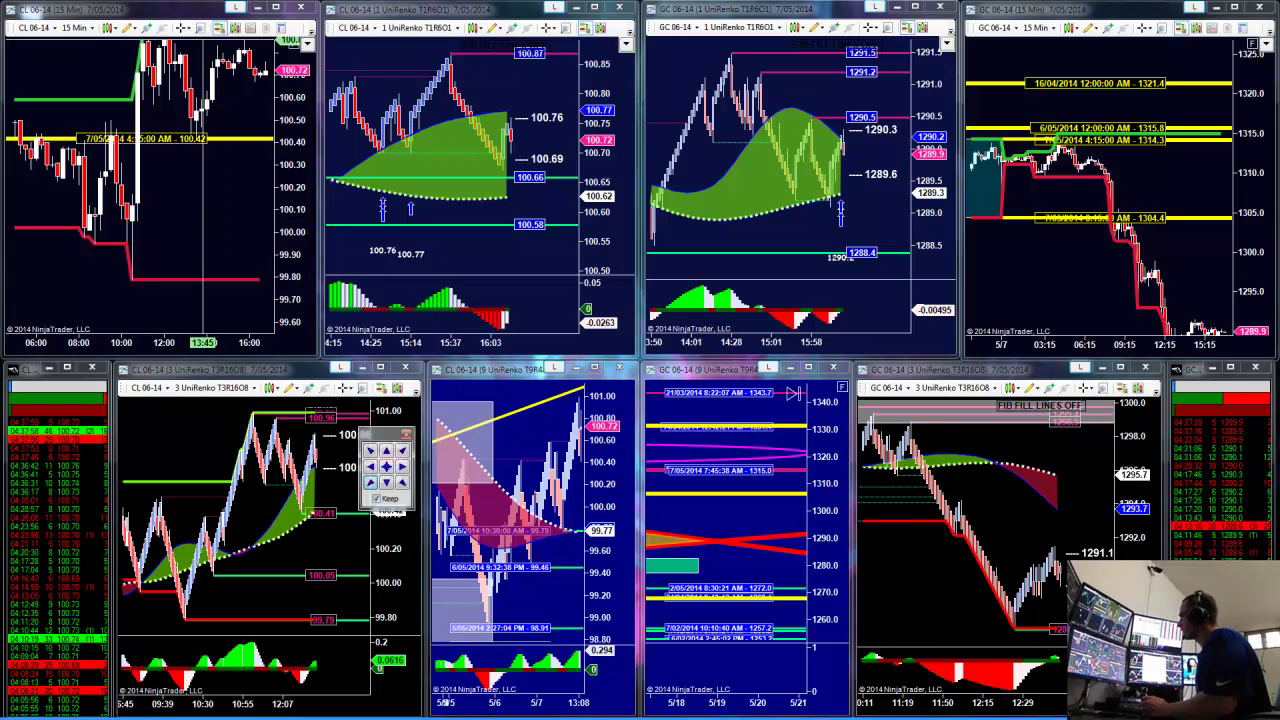
Cycle the CL 15 Min chart through WinSplit's upper-left preset positions until it fills the quarter-width, half-height upper-left slot.
left_click(182, 11)
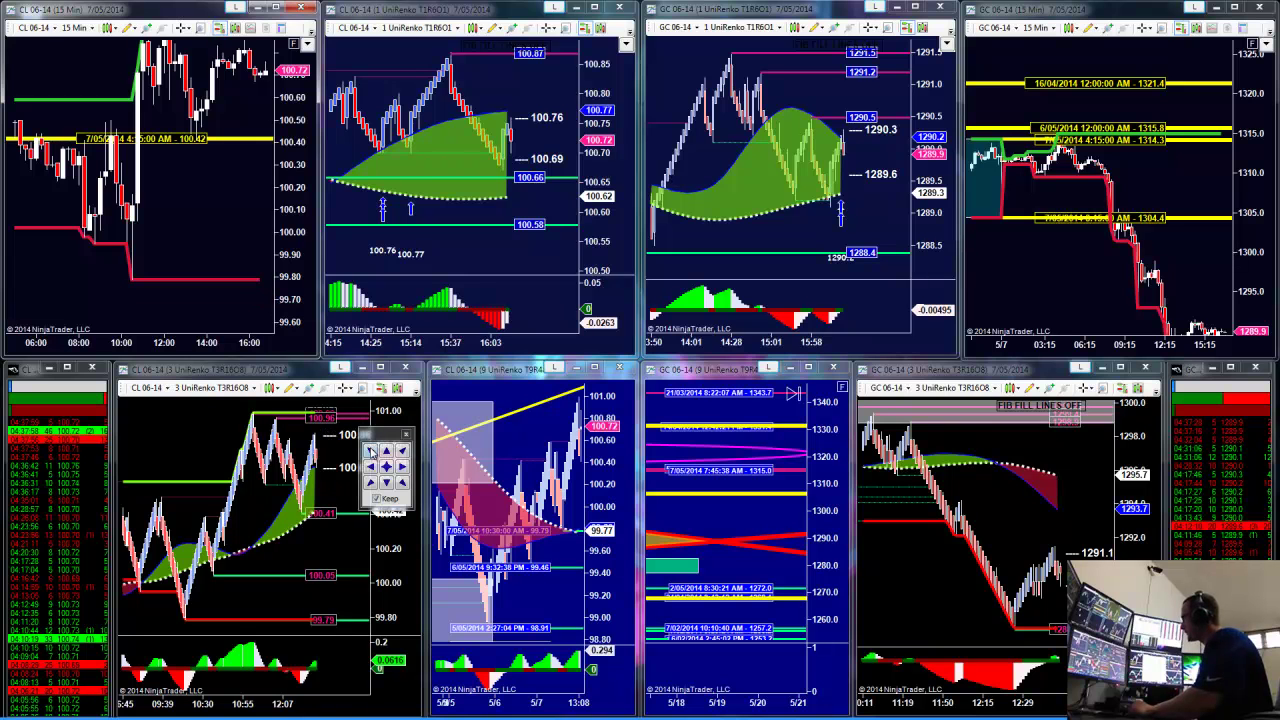
left_click(371, 451)
left_click(371, 451)
left_click(371, 451)
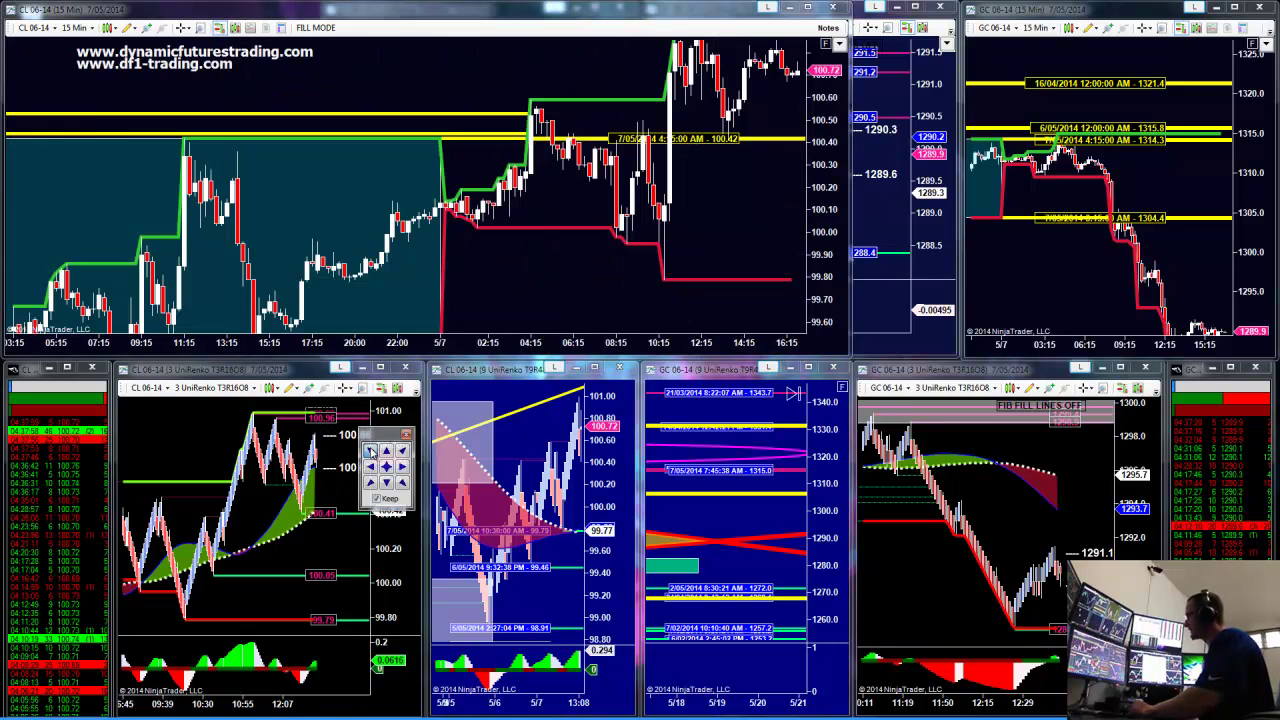
left_click(371, 451)
left_click(370, 451)
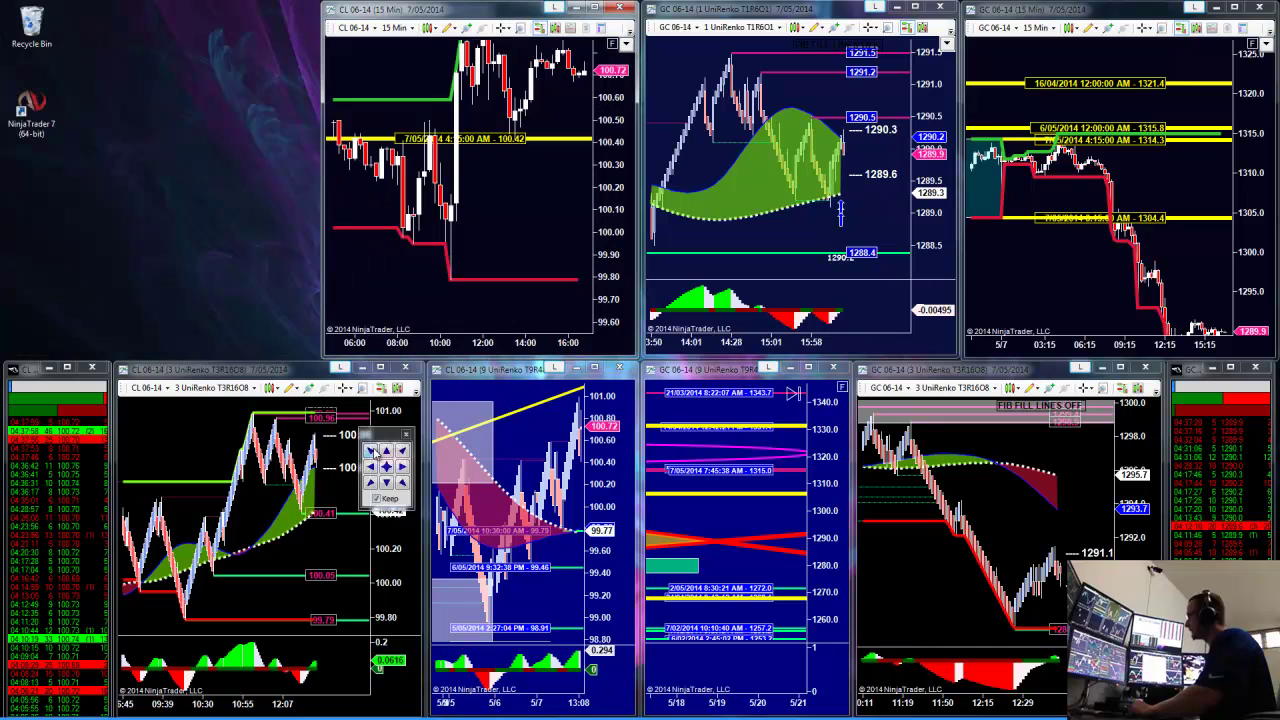
left_click(371, 451)
left_click(370, 451)
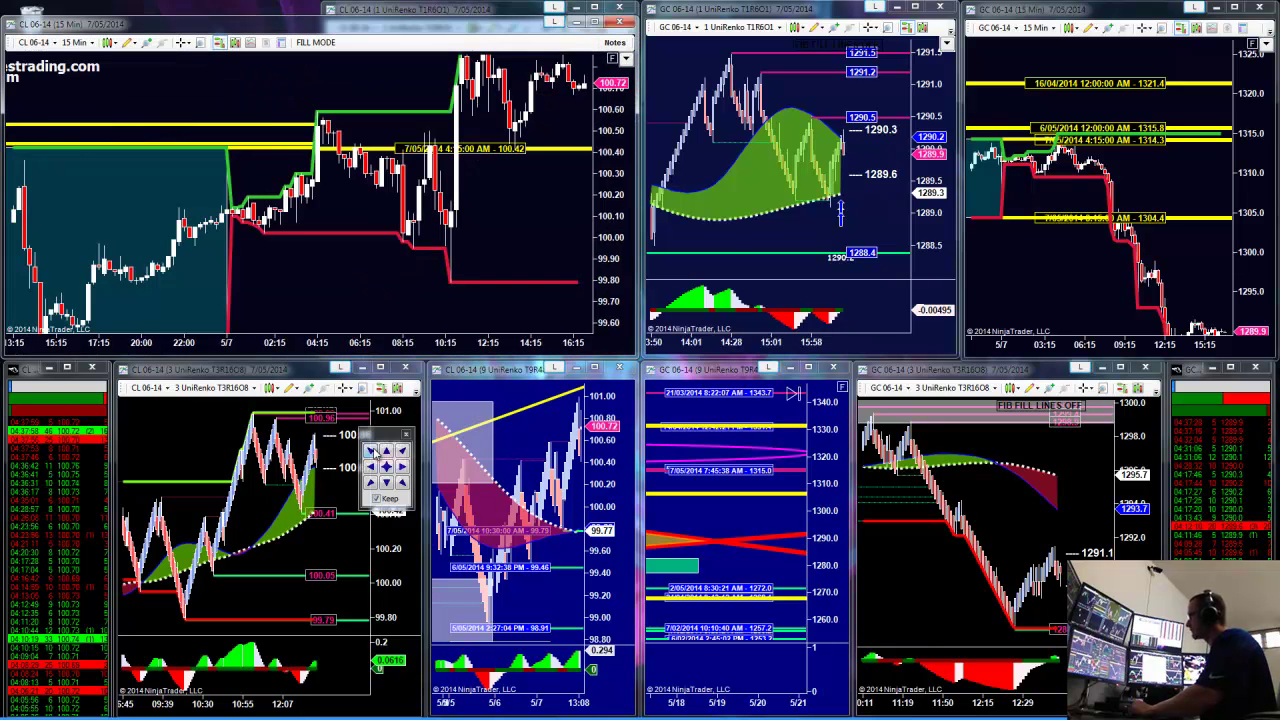
left_click(370, 451)
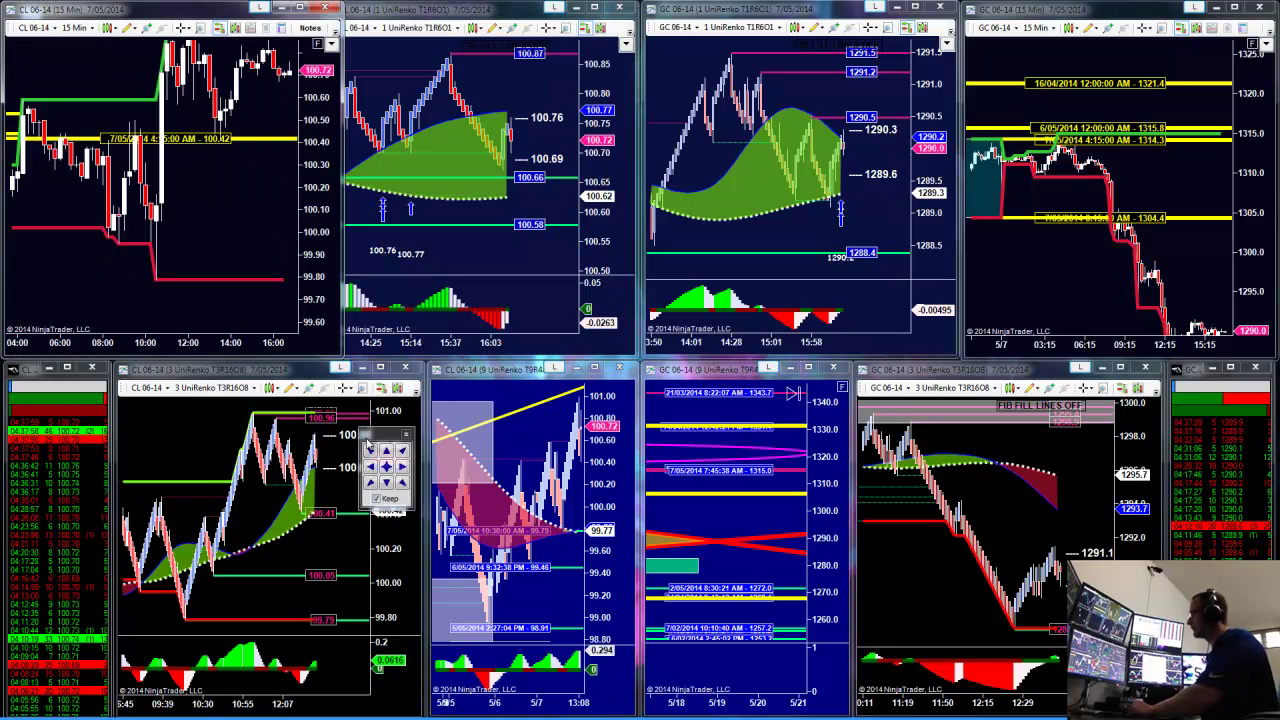
left_click(370, 451)
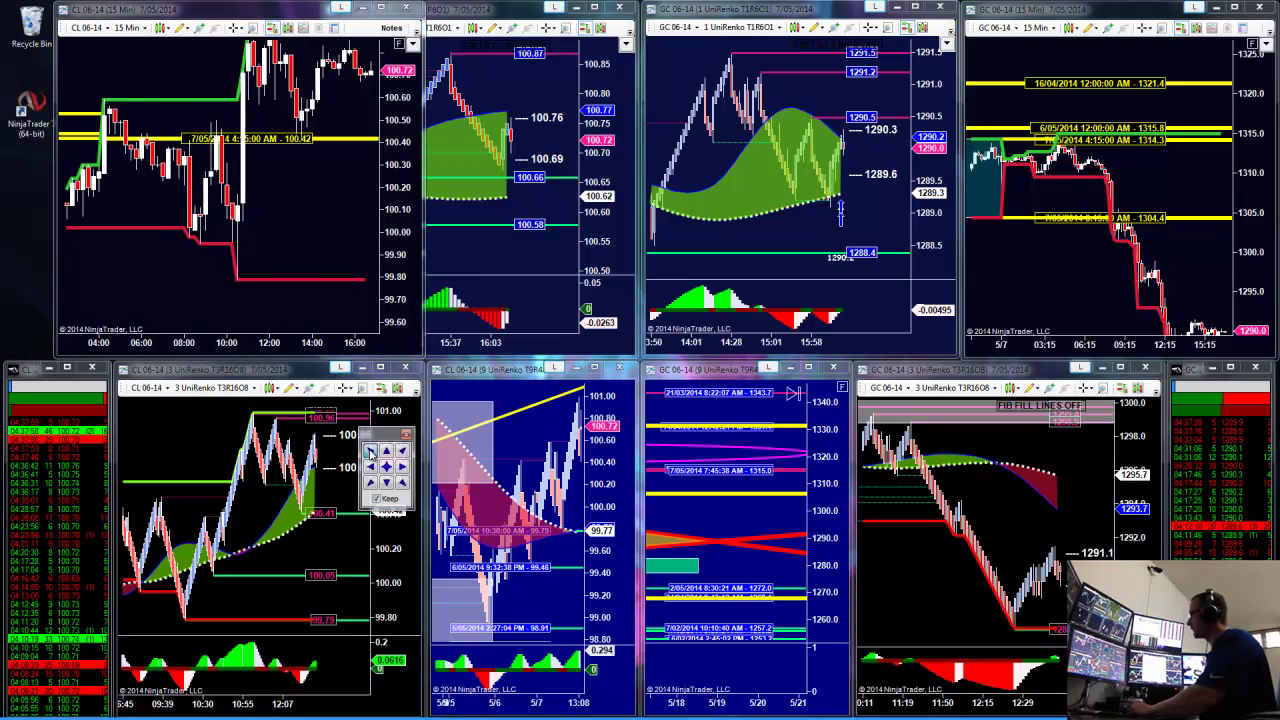
left_click(370, 451)
left_click(370, 451)
left_click(370, 451)
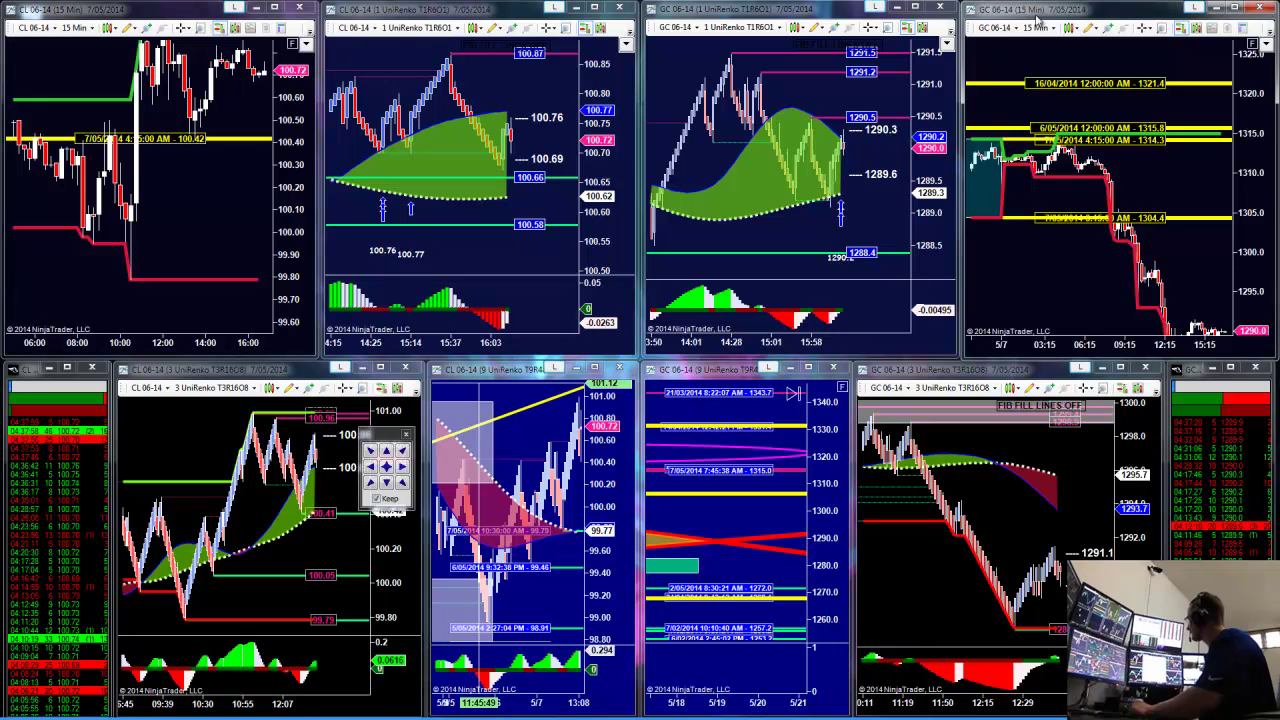
left_click_drag(1004, 35, 1175, 325)
left_click_drag(1141, 83, 1052, 268)
left_click_drag(1009, 95, 1134, 285)
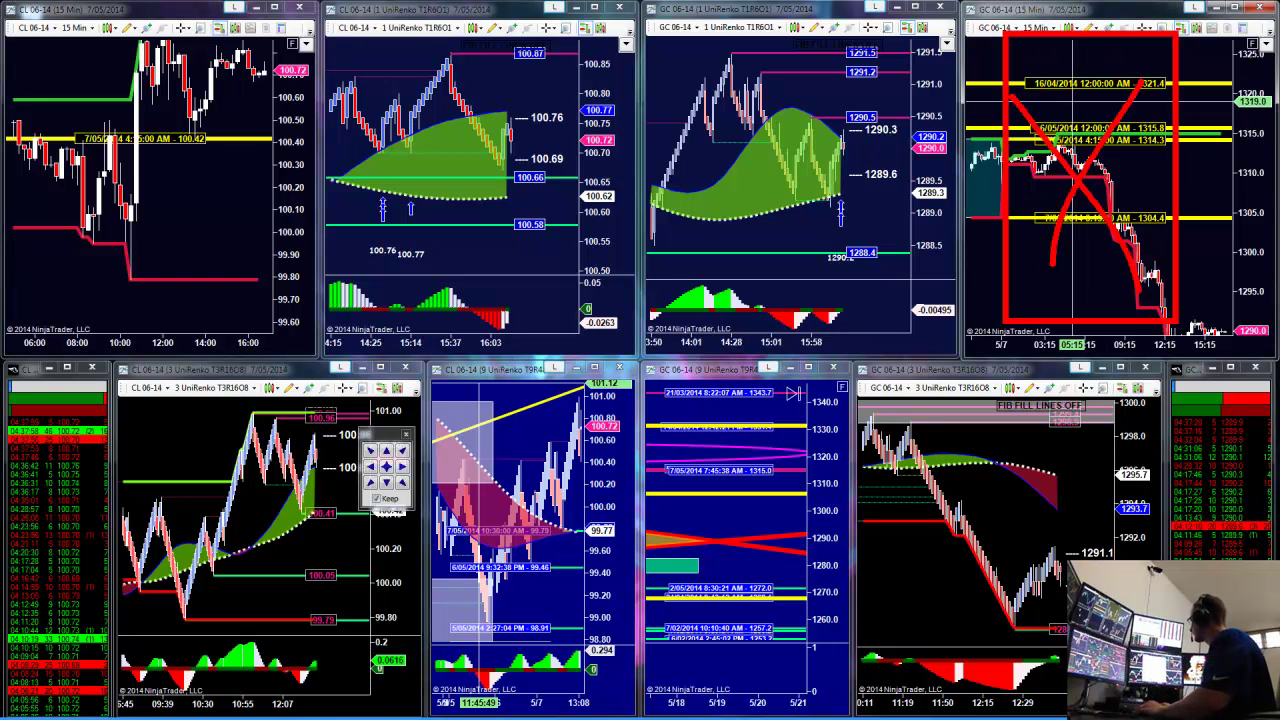
key("Escape")
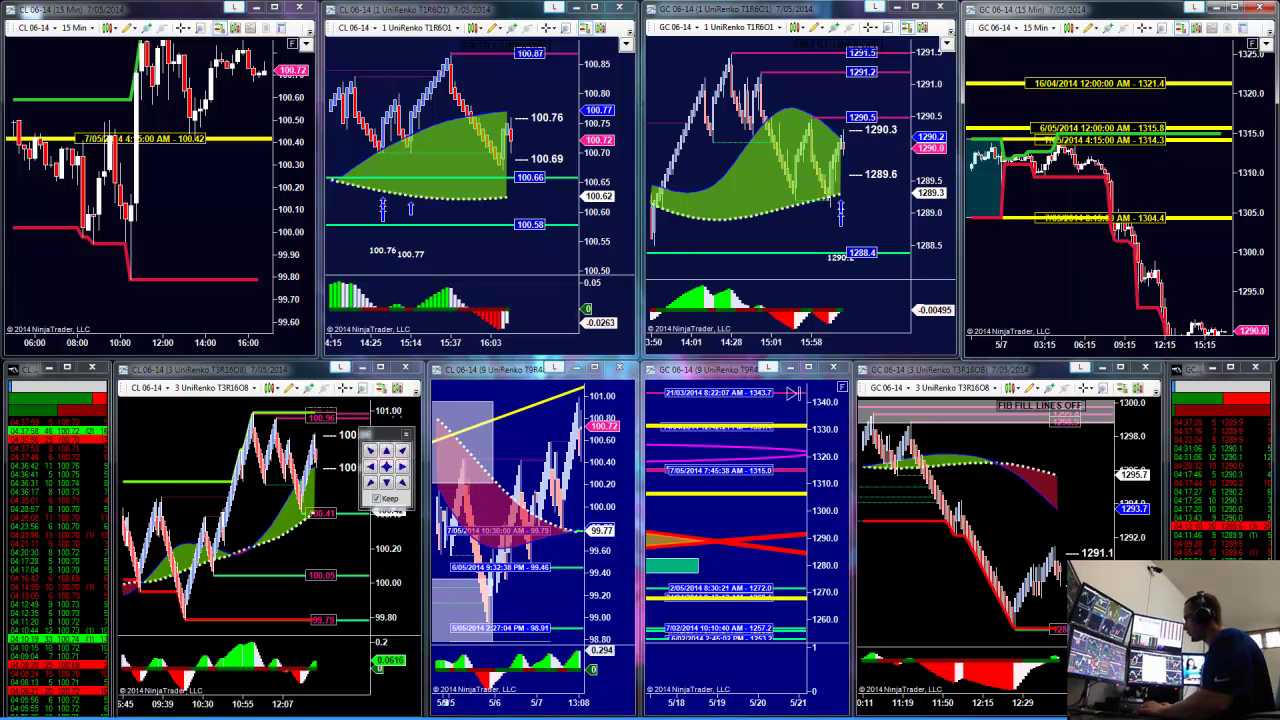
left_click_drag(408, 440, 522, 250)
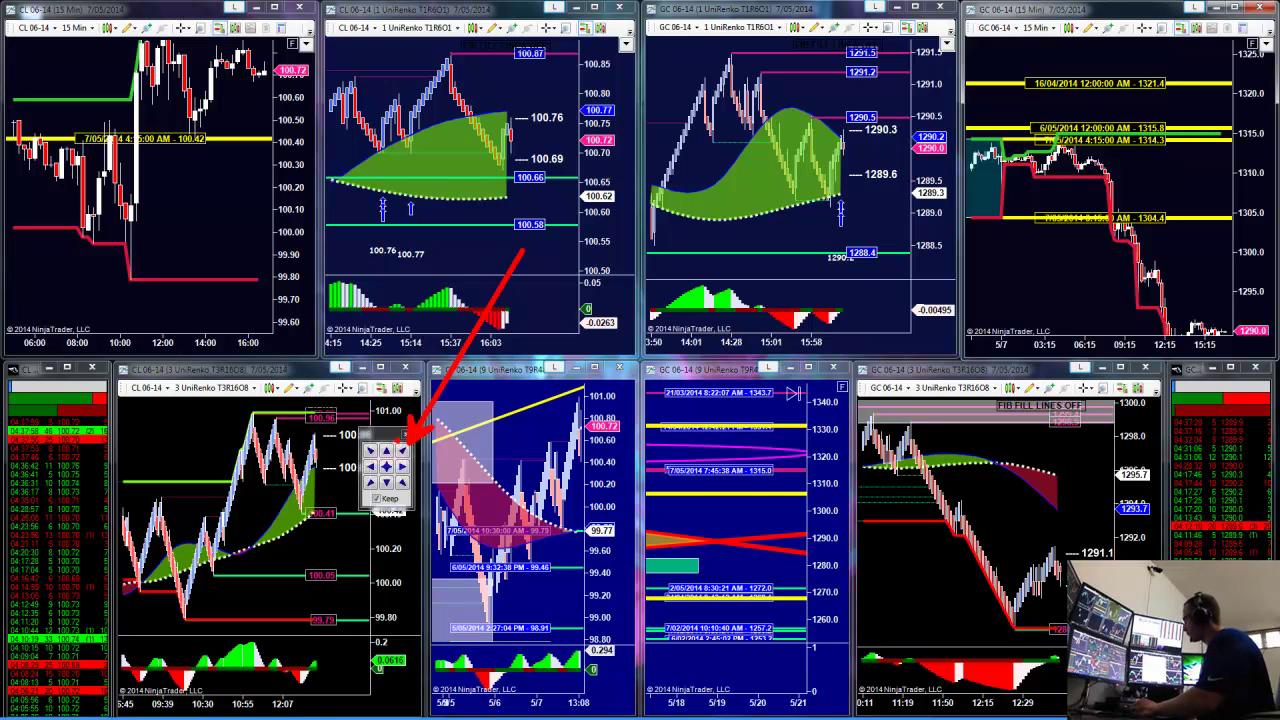
left_click_drag(402, 440, 293, 299)
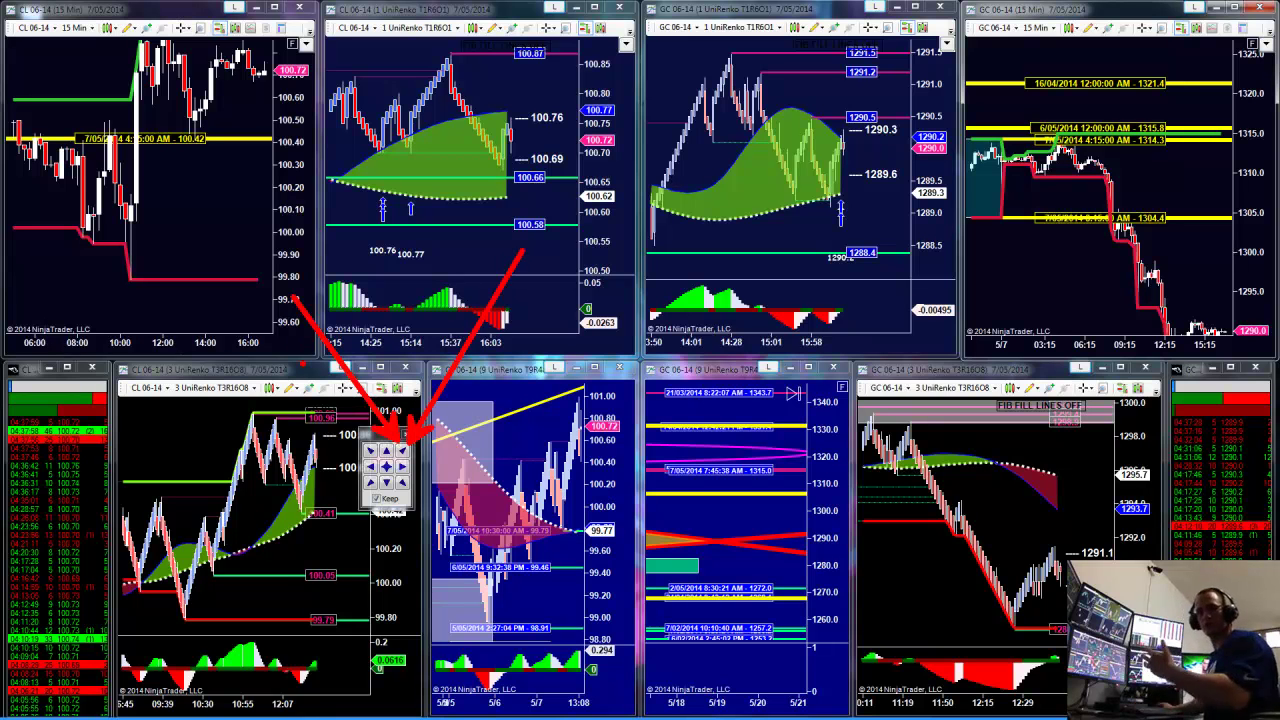
key("Escape")
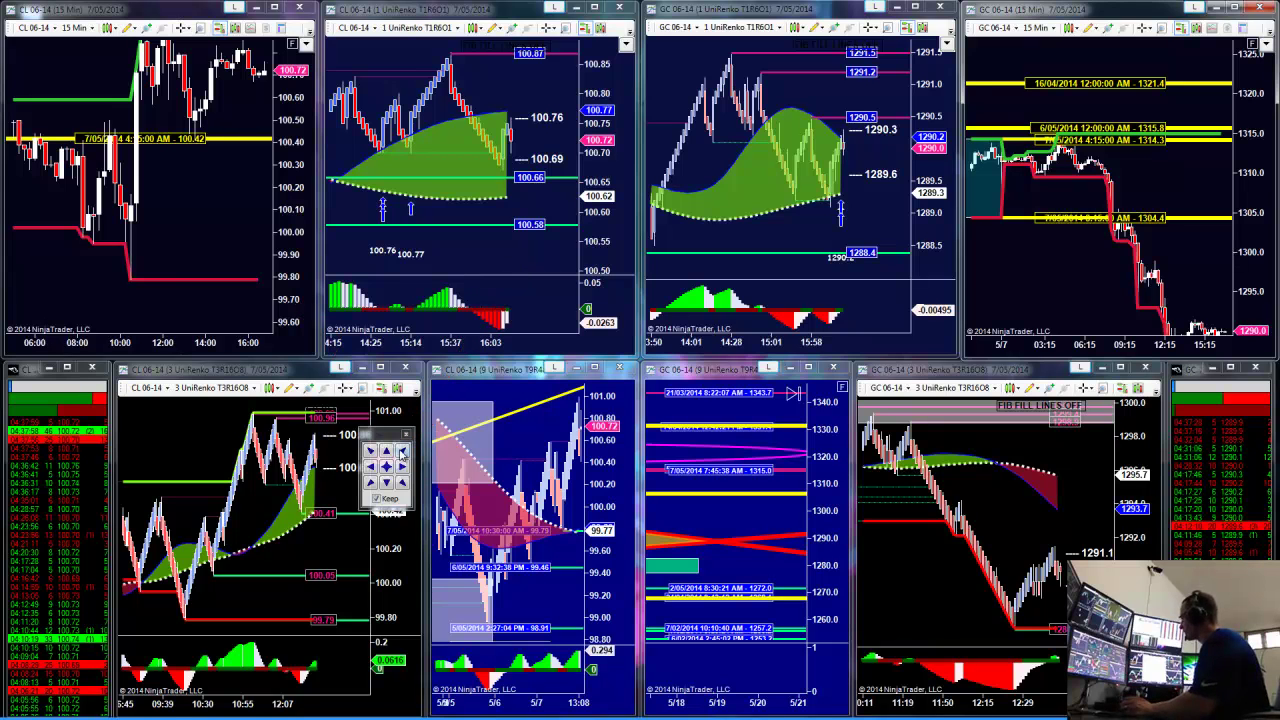
Cycle the GC 15 Min chart through WinSplit's upper-right preset positions, and close the virtual numpad.
left_click(402, 453)
left_click(402, 453)
left_click(402, 453)
left_click(402, 453)
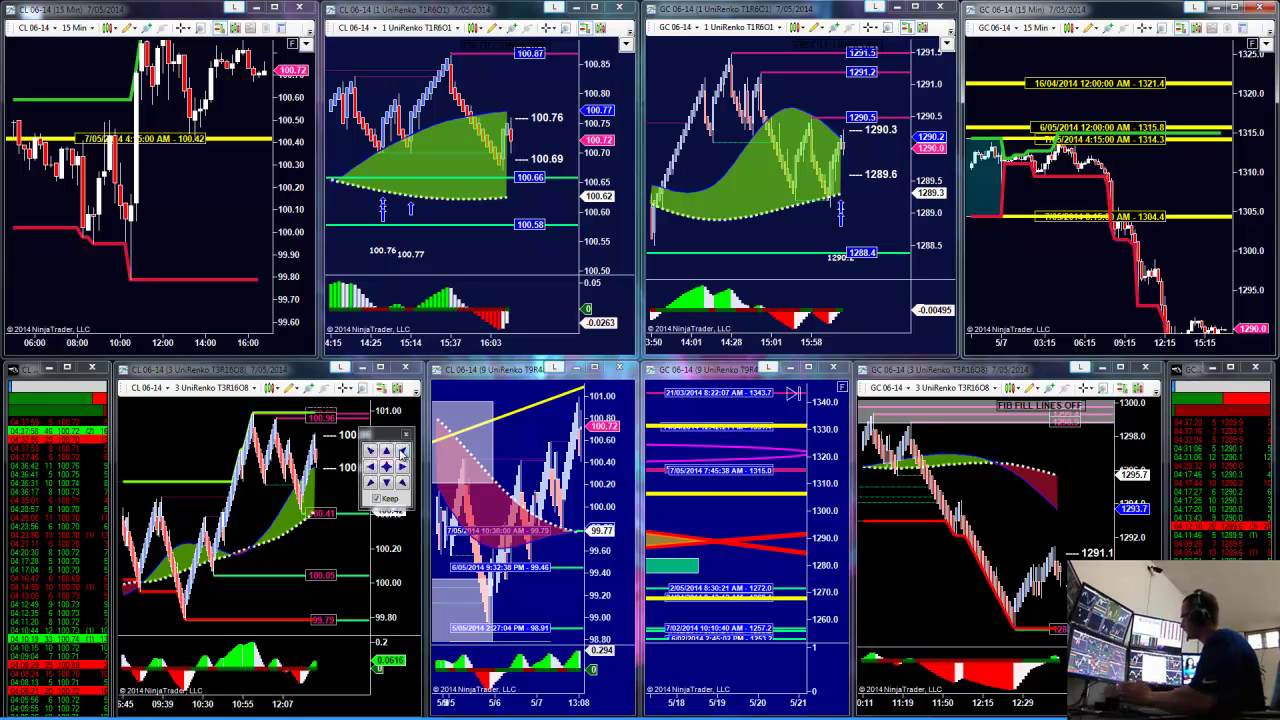
left_click(405, 434)
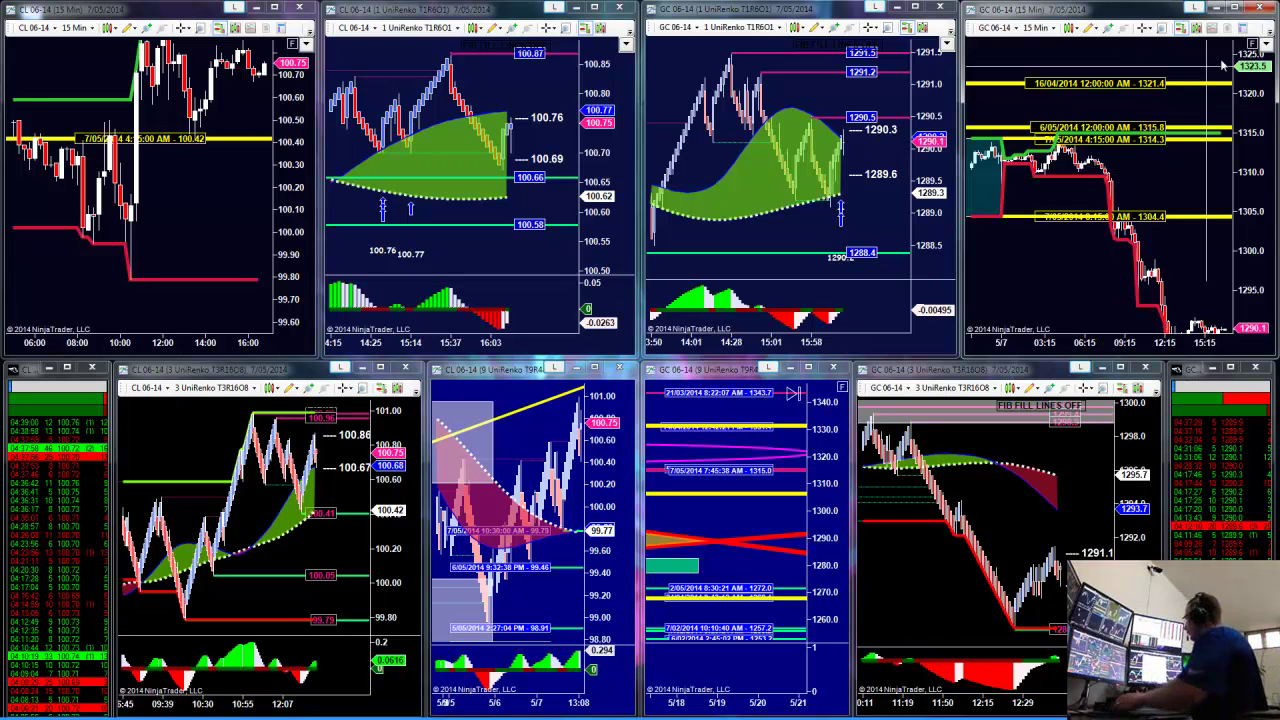
Snap the GC 15 Min chart through the lower-left, lower-right, right-half and full-width upper-half positions with WinSplit.
double_click(1117, 19)
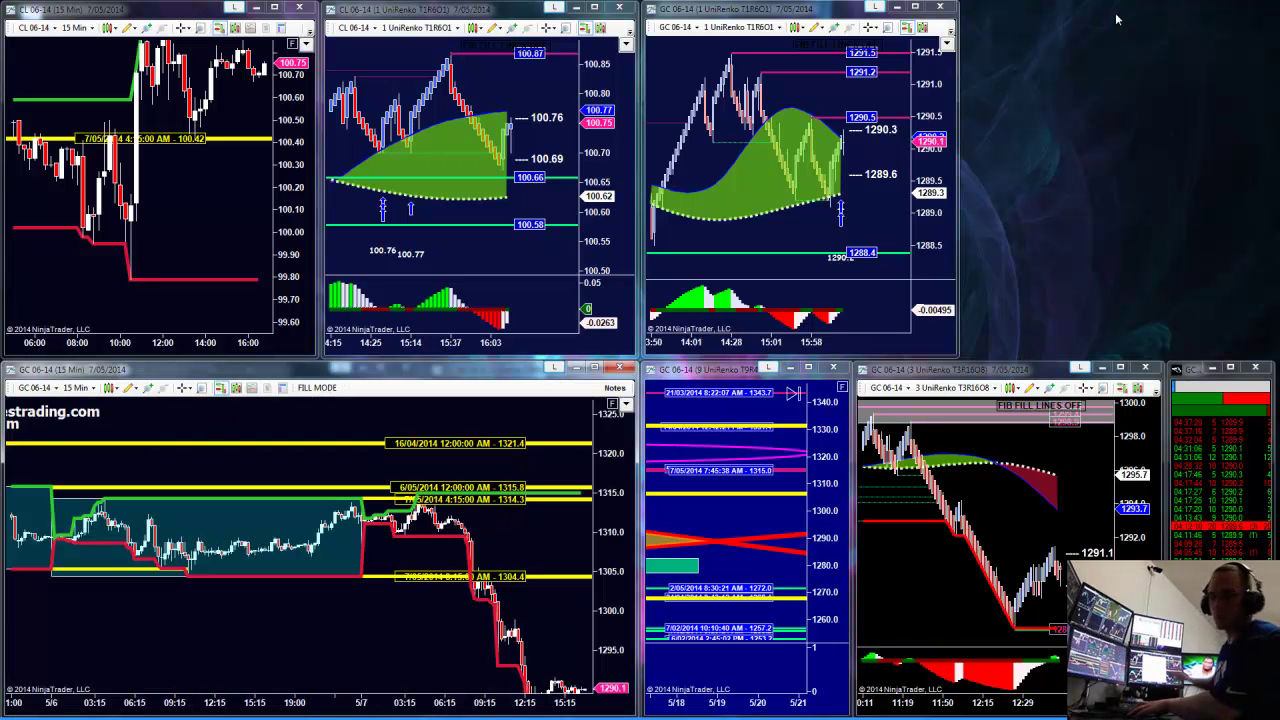
key("super+shift+Right")
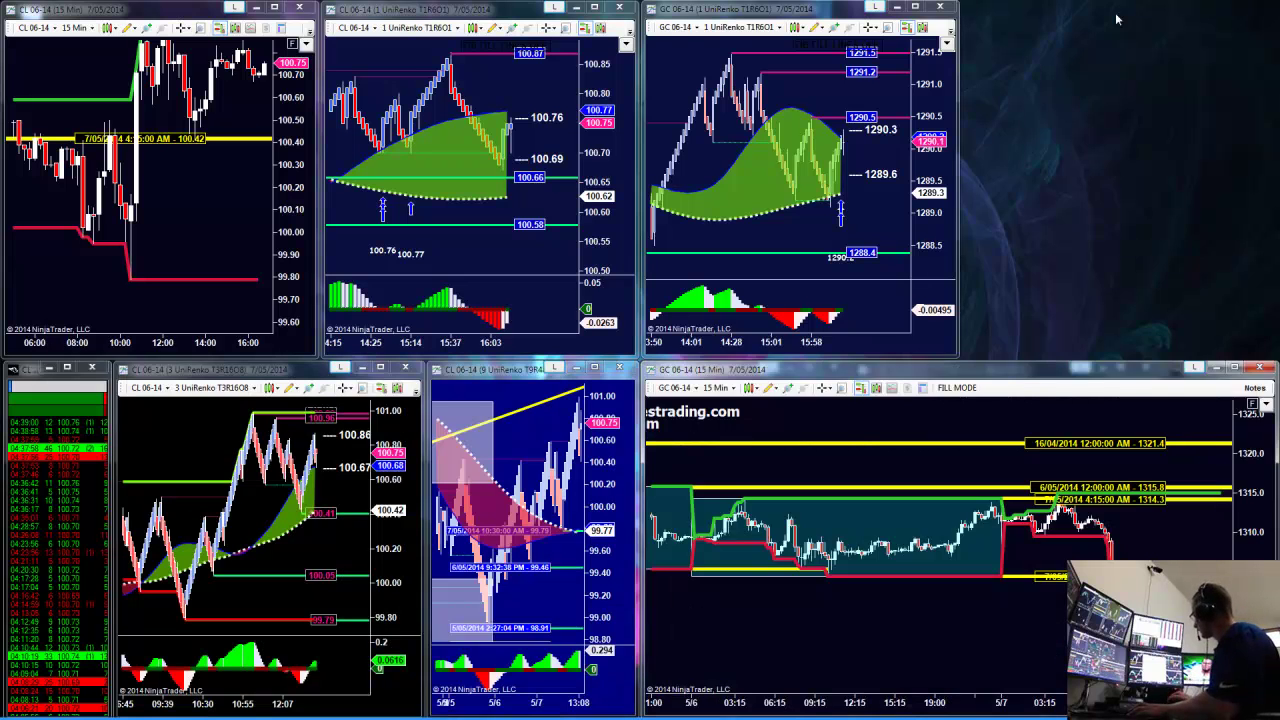
key("super+shift+Up")
key("super+shift+Up")
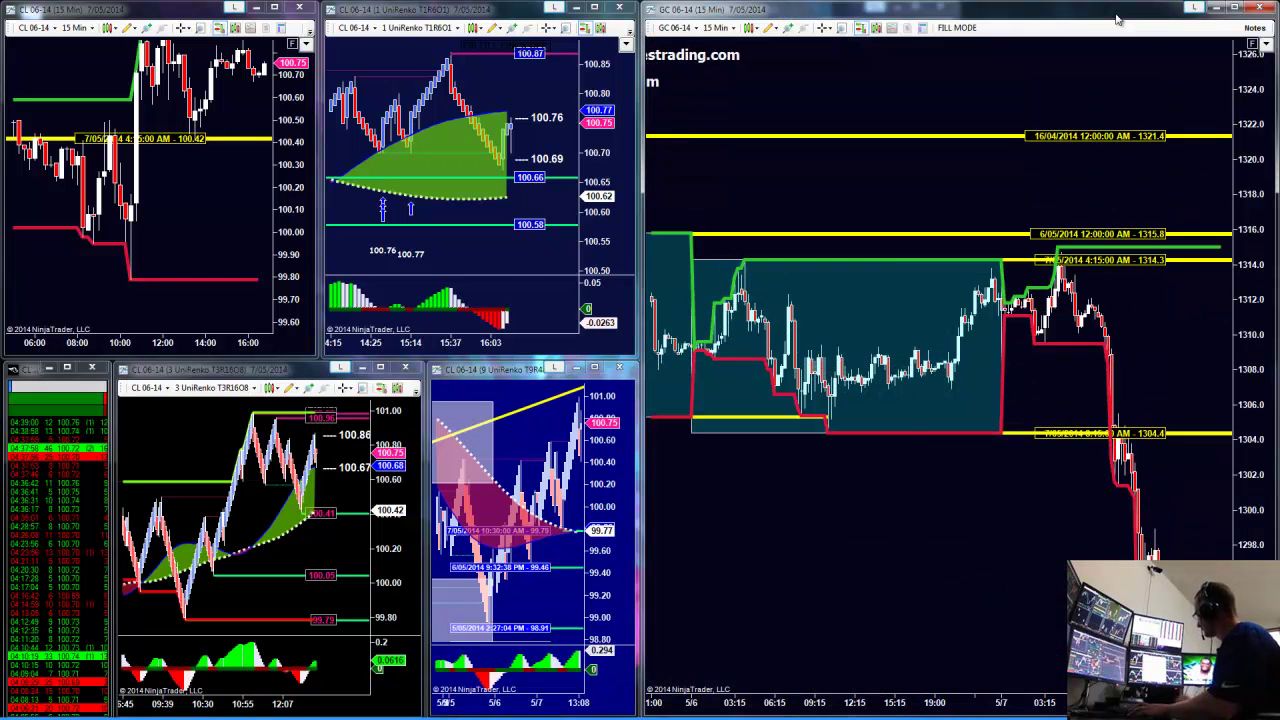
key("ctrl+alt+KP_4")
key("ctrl+alt+KP_2")
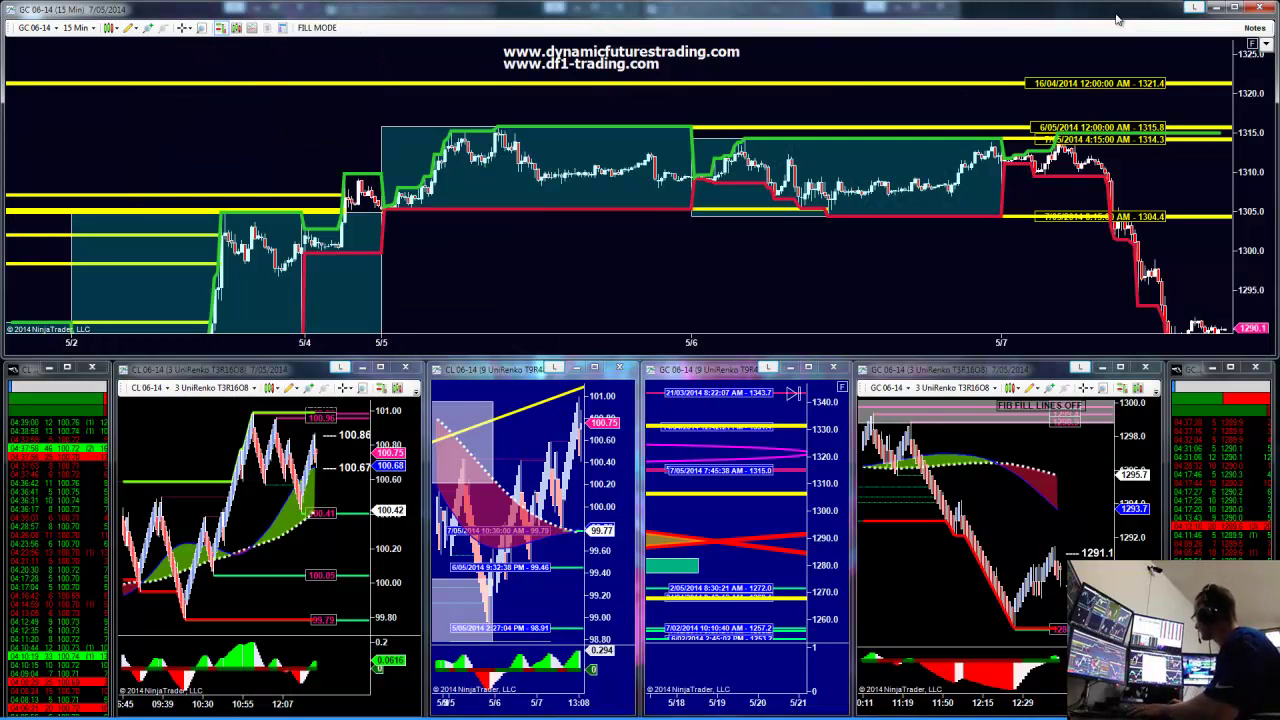
Cycle the GC 15 Min chart through the upper-right presets until it occupies the quarter-width upper-right slot.
key("ctrl+alt+KP_6")
key("ctrl+alt+KP_9")
key("ctrl+alt+KP_9")
key("ctrl+alt+KP_9")
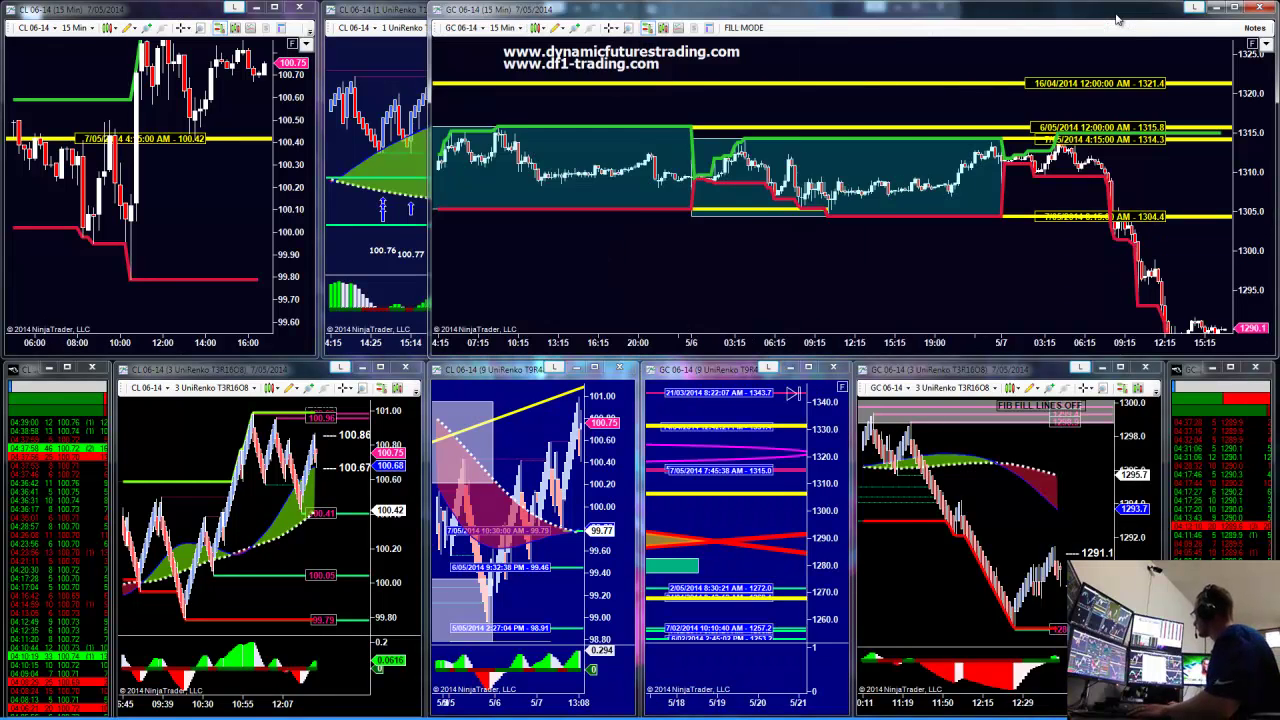
key("super+Right")
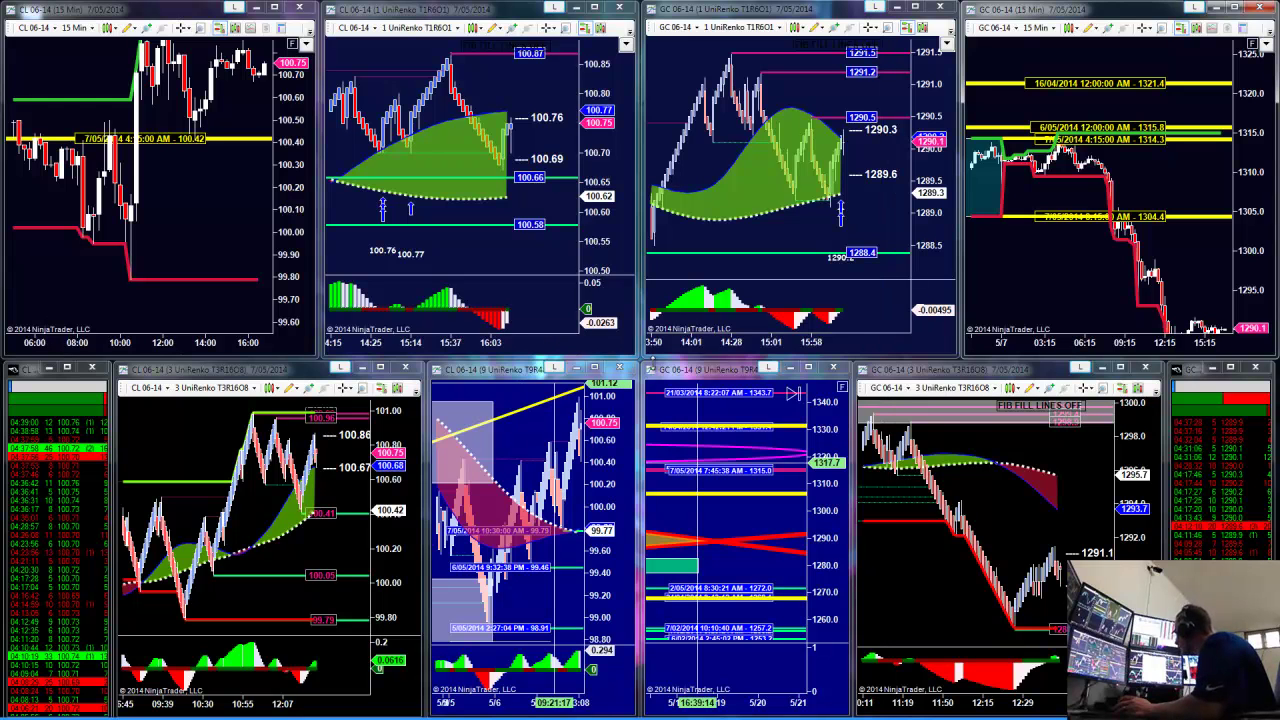
Nudge the GC 9 UniRenko chart window slightly, and open WinSplit's Layout settings over the charts.
mouse_move(660, 362)
left_mouse_down()
mouse_move(660, 341)
mouse_move(649, 372)
left_mouse_up()
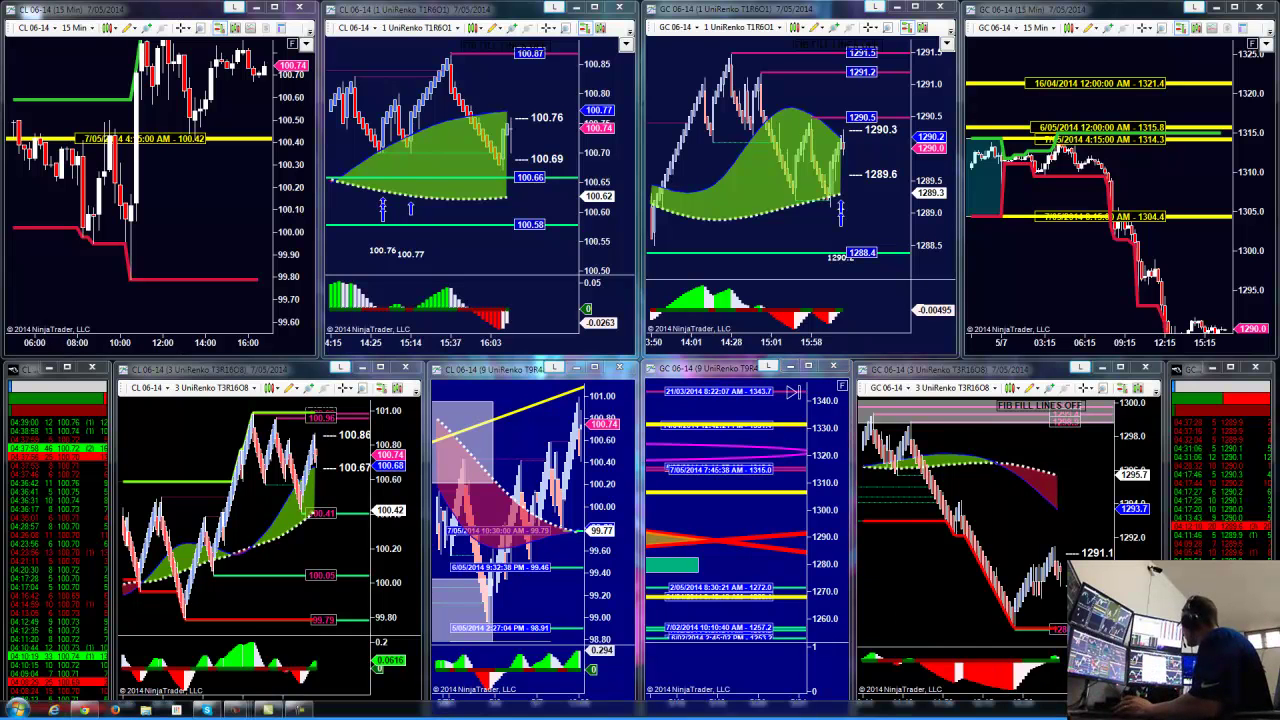
left_click(1145, 709)
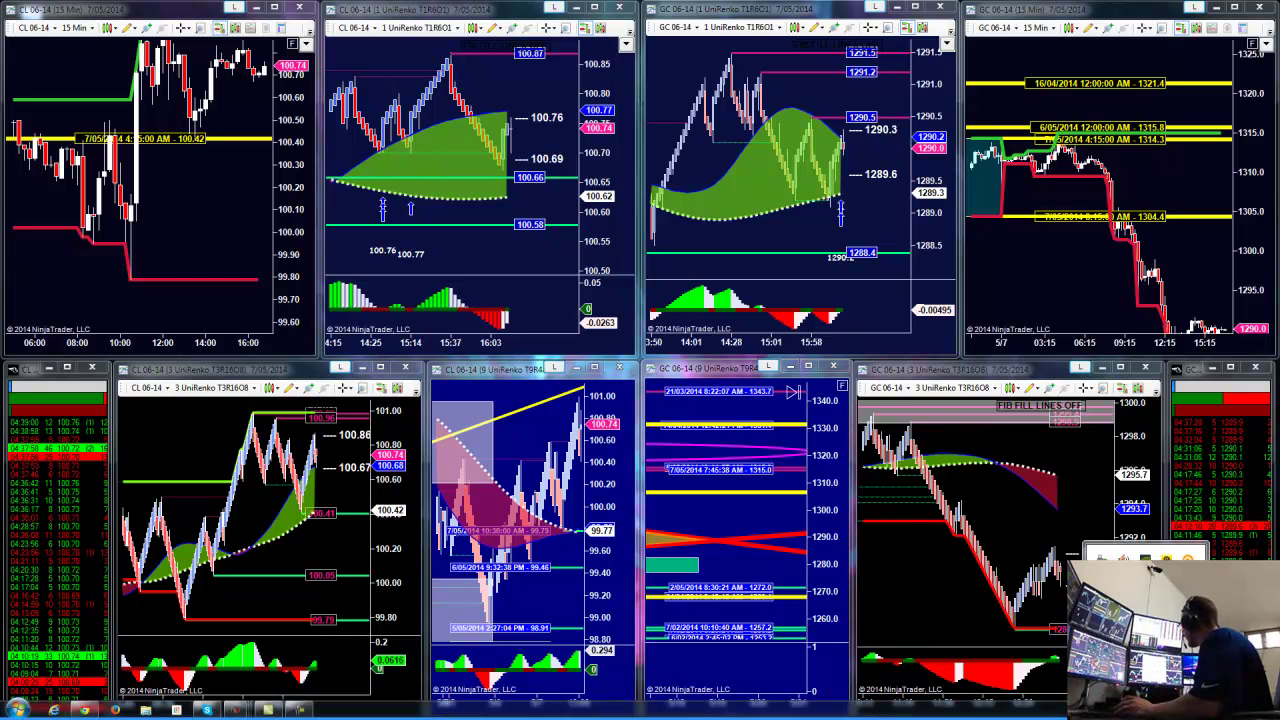
right_click(1187, 559)
left_click(1178, 548)
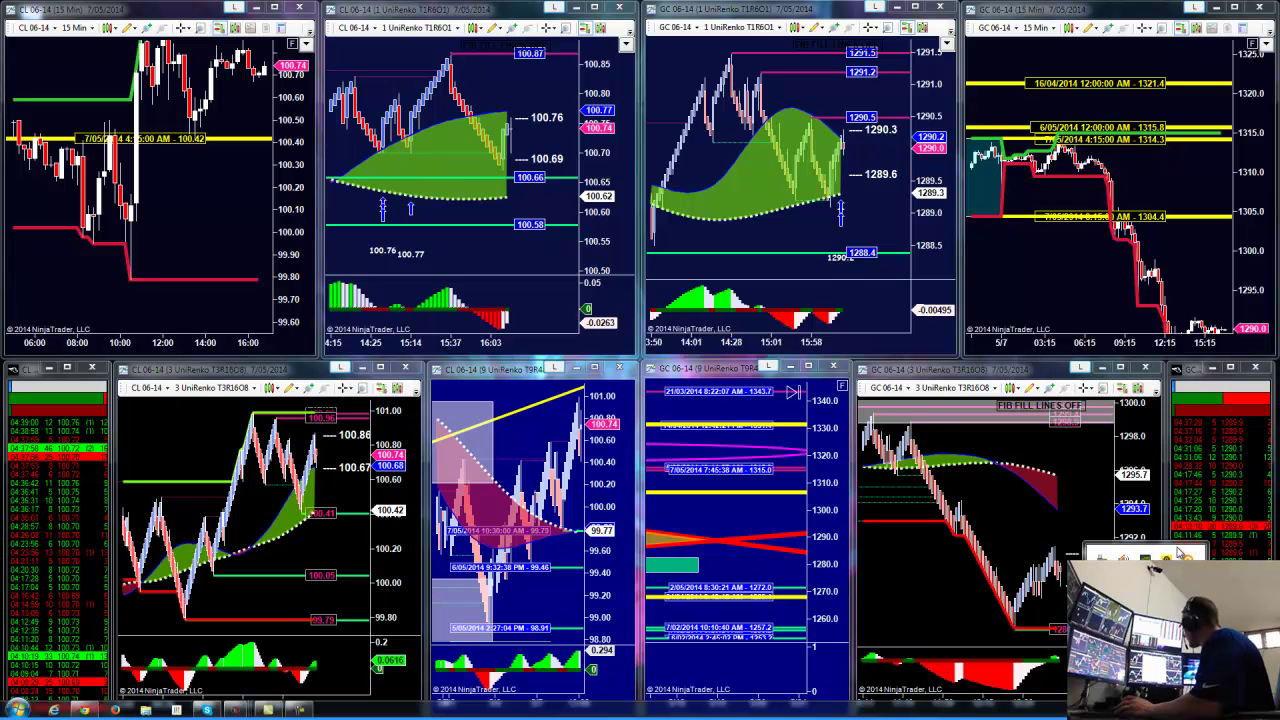
left_click_drag(630, 204, 558, 146)
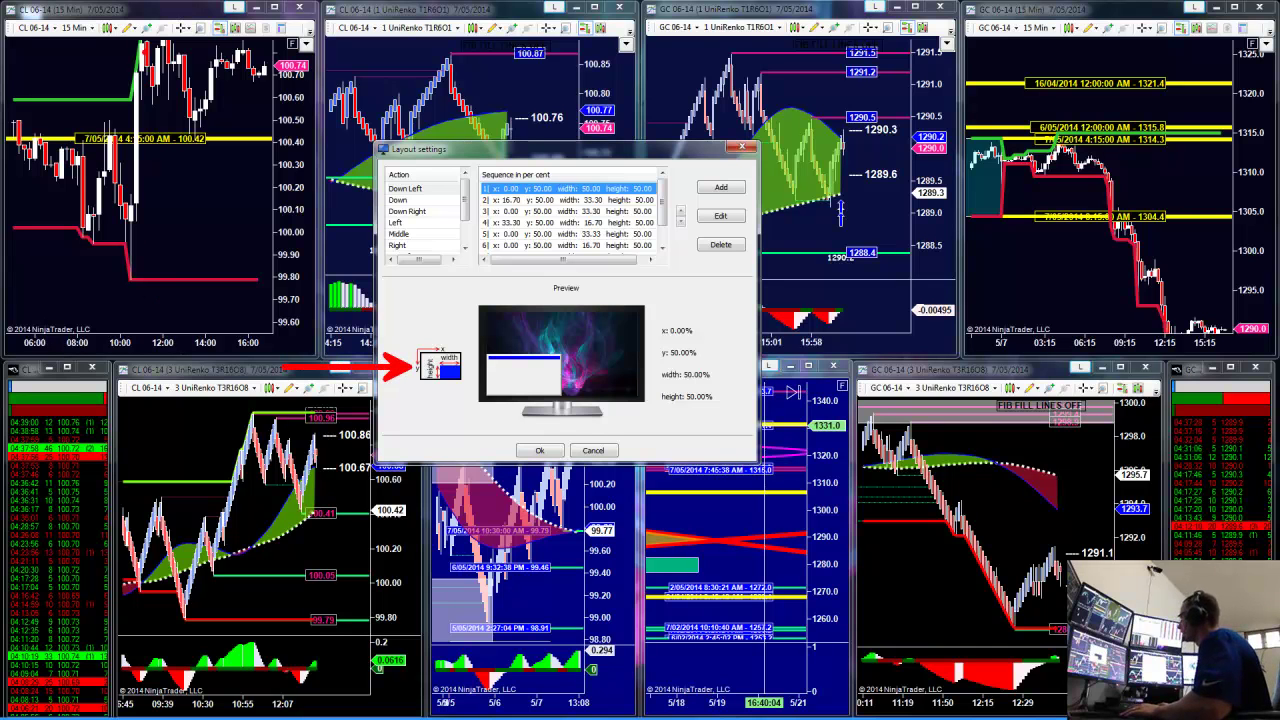
mouse_move(145, 52)
left_mouse_down()
mouse_move(90, 440)
mouse_move(100, 272)
mouse_move(152, 534)
mouse_move(148, 356)
left_mouse_up()
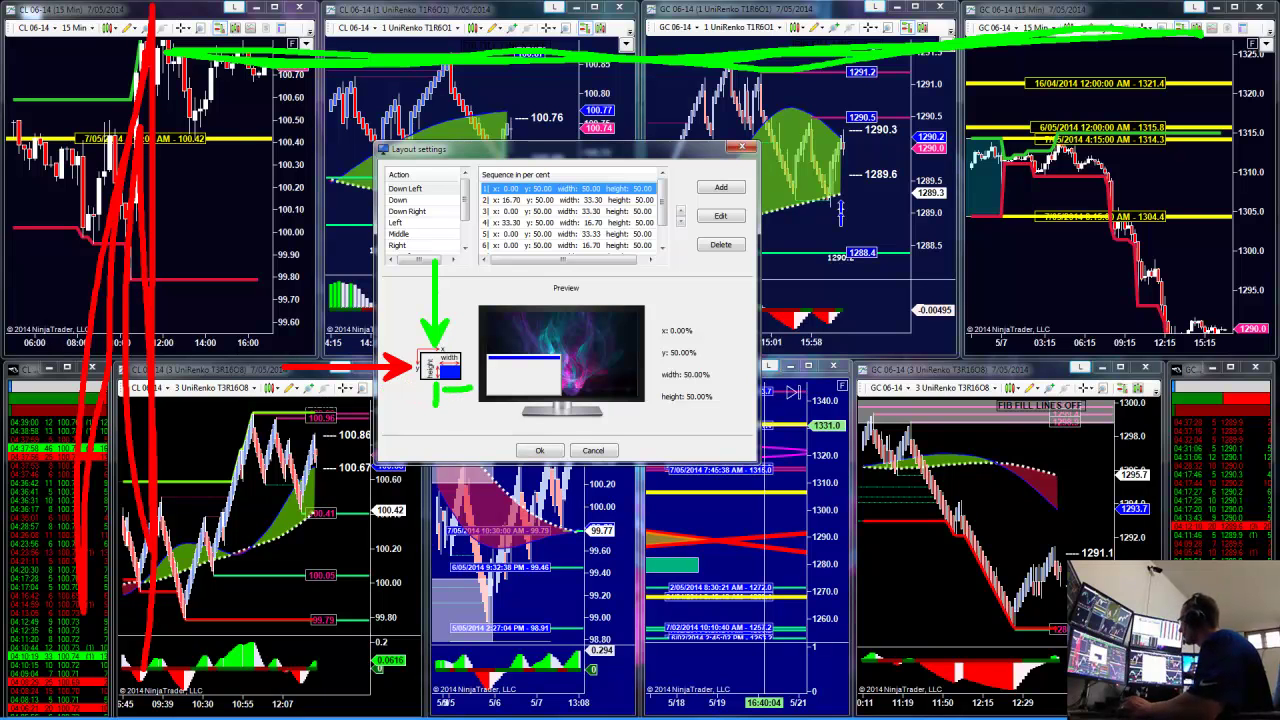
key("Escape")
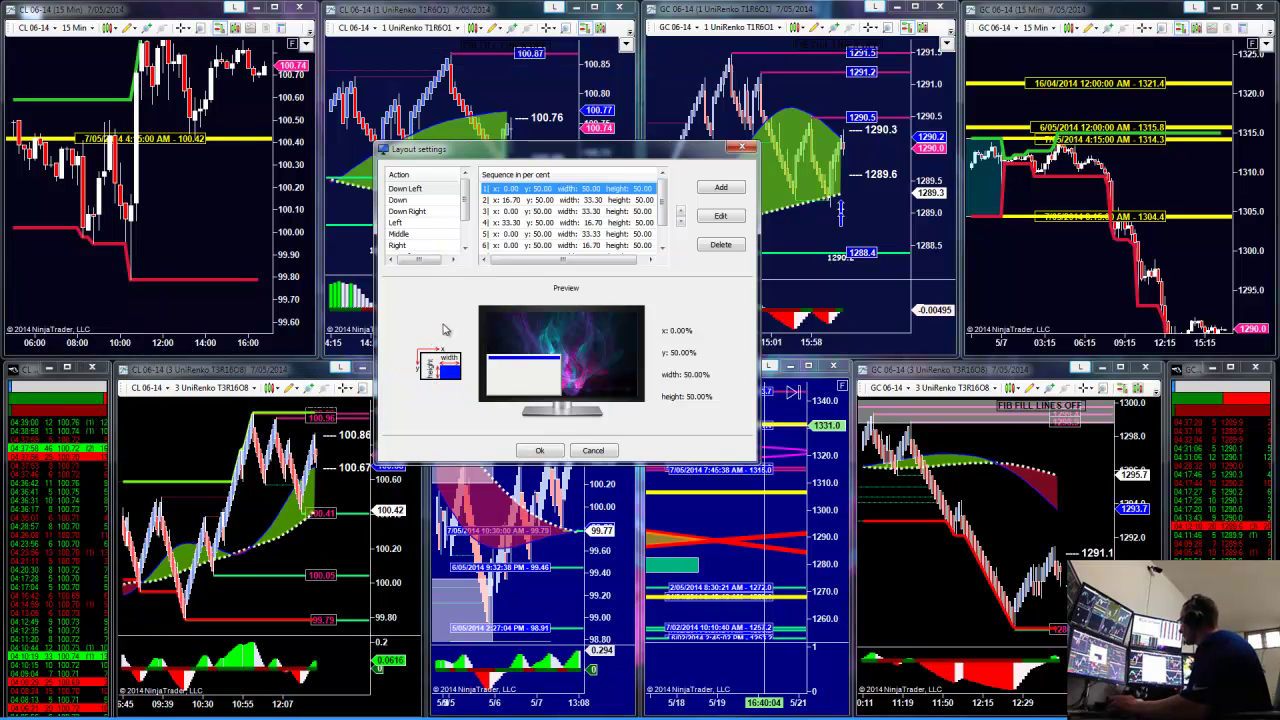
Preview the second and first Down Left presets, annotate the matching lower-left screen quarter, and clear the drawn marks.
left_click(520, 201)
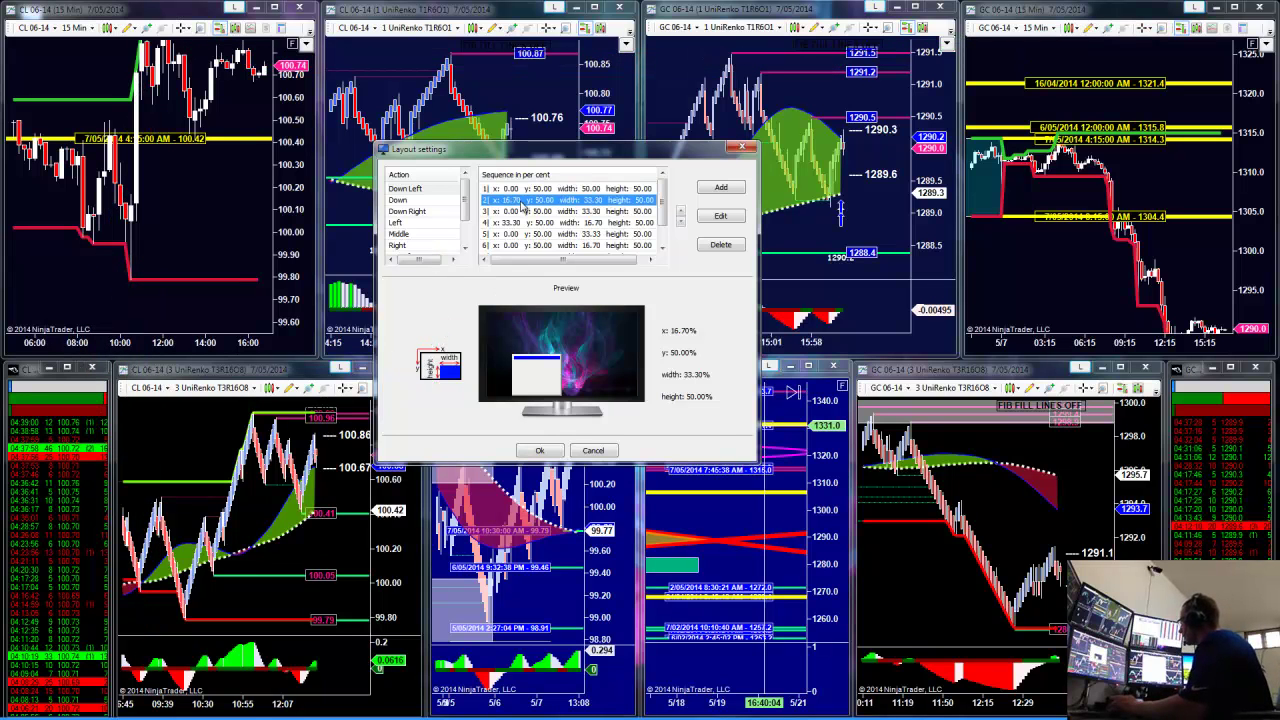
left_click(514, 190)
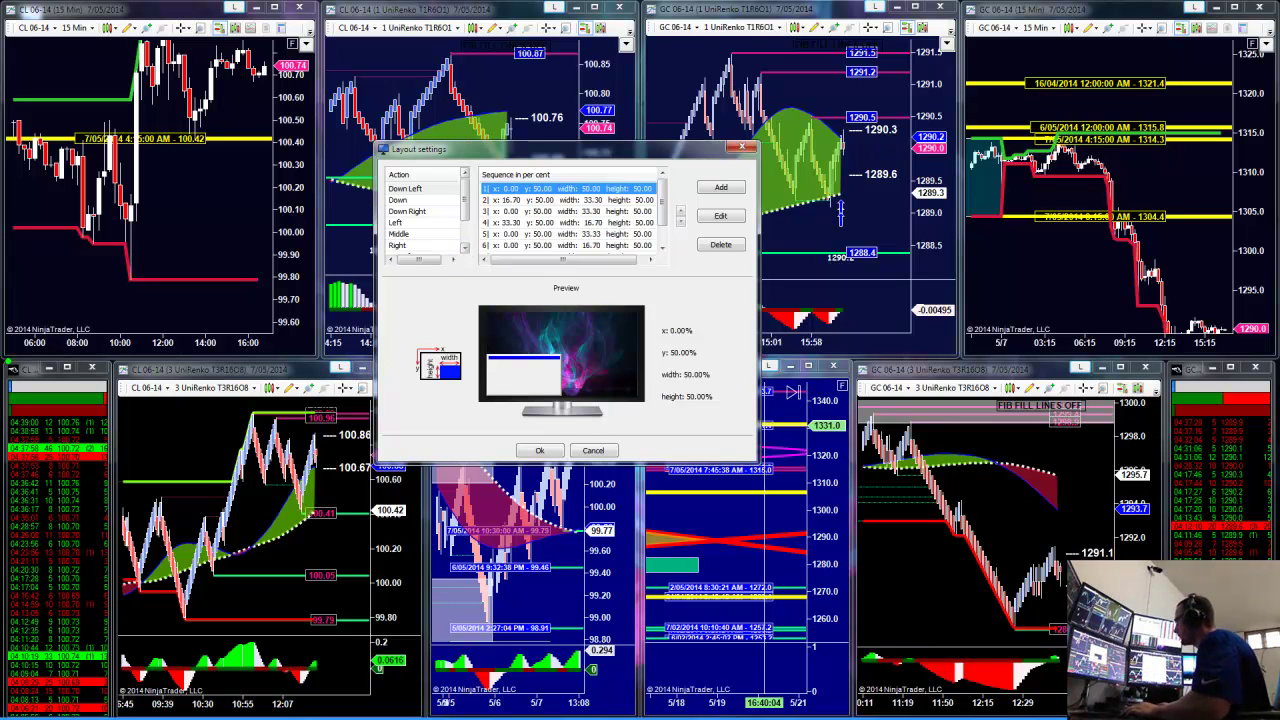
mouse_move(6, 359)
left_mouse_down()
mouse_move(62, 458)
mouse_move(458, 659)
mouse_move(475, 704)
mouse_move(596, 714)
mouse_move(650, 695)
mouse_move(639, 714)
left_mouse_up()
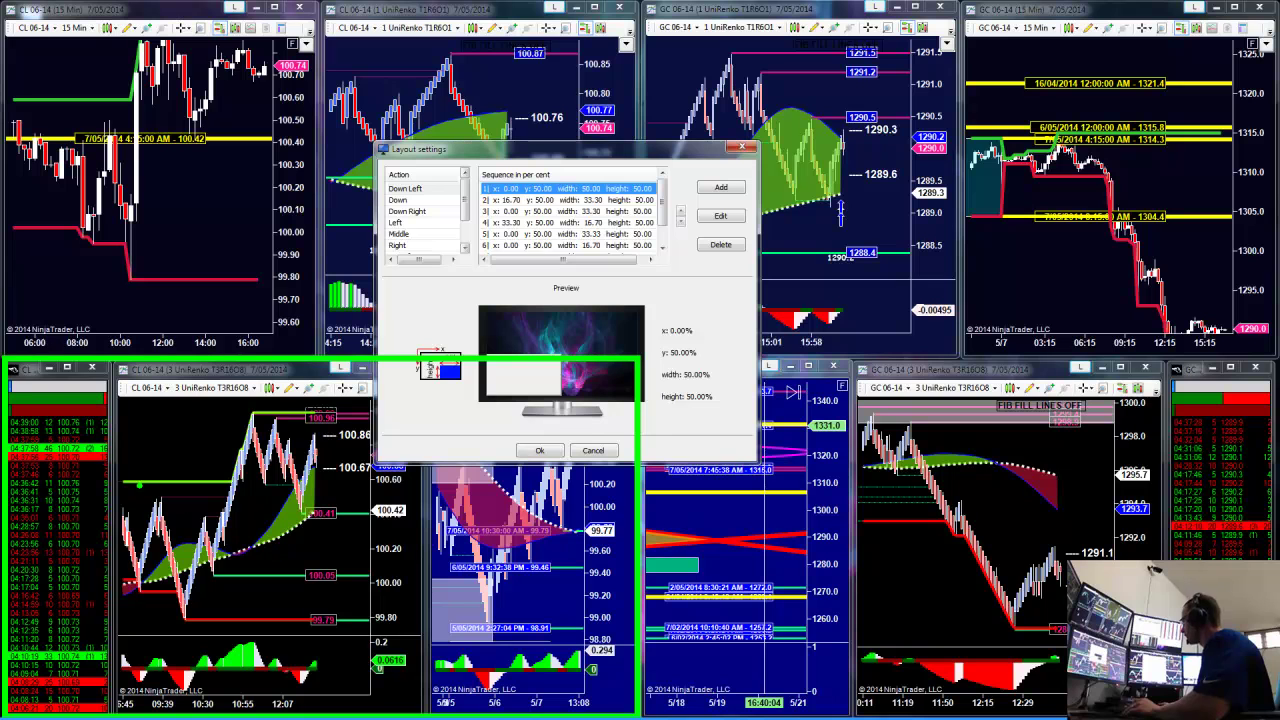
mouse_move(5, 359)
left_mouse_down()
mouse_move(488, 667)
mouse_move(597, 714)
mouse_move(636, 712)
left_mouse_up()
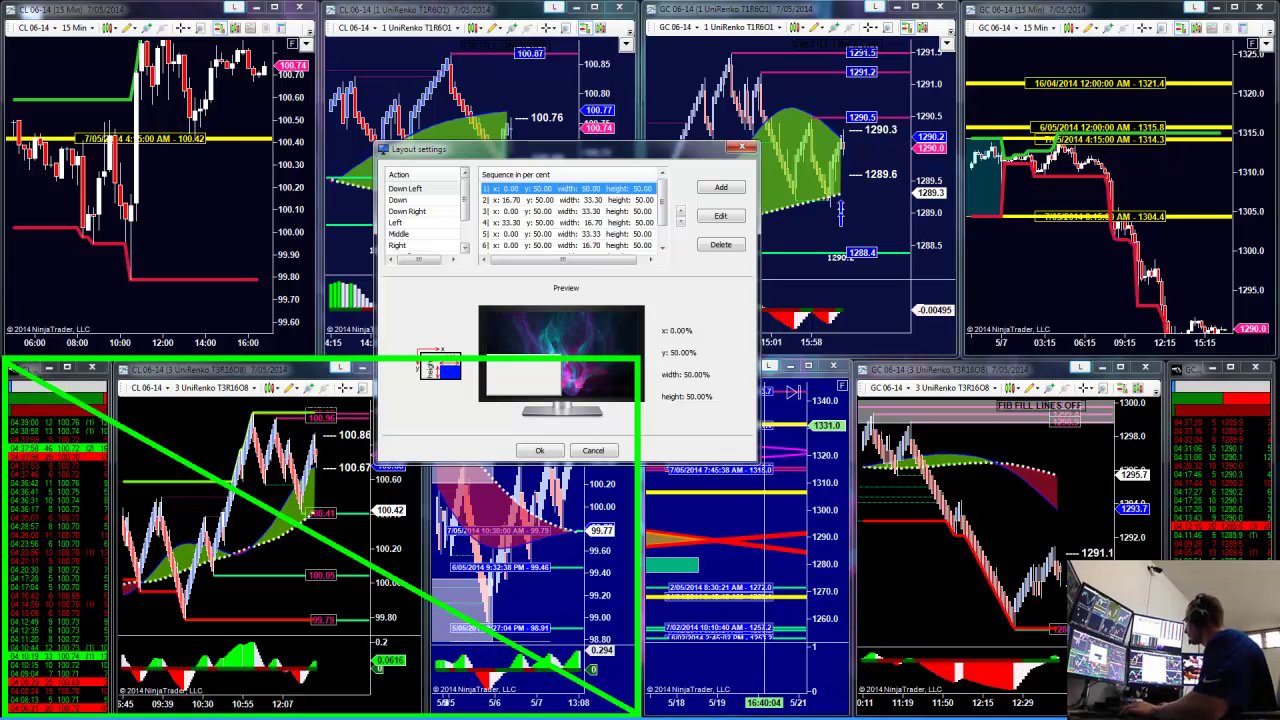
mouse_move(634, 362)
left_mouse_down()
mouse_move(20, 657)
mouse_move(6, 710)
mouse_move(30, 700)
left_mouse_up()
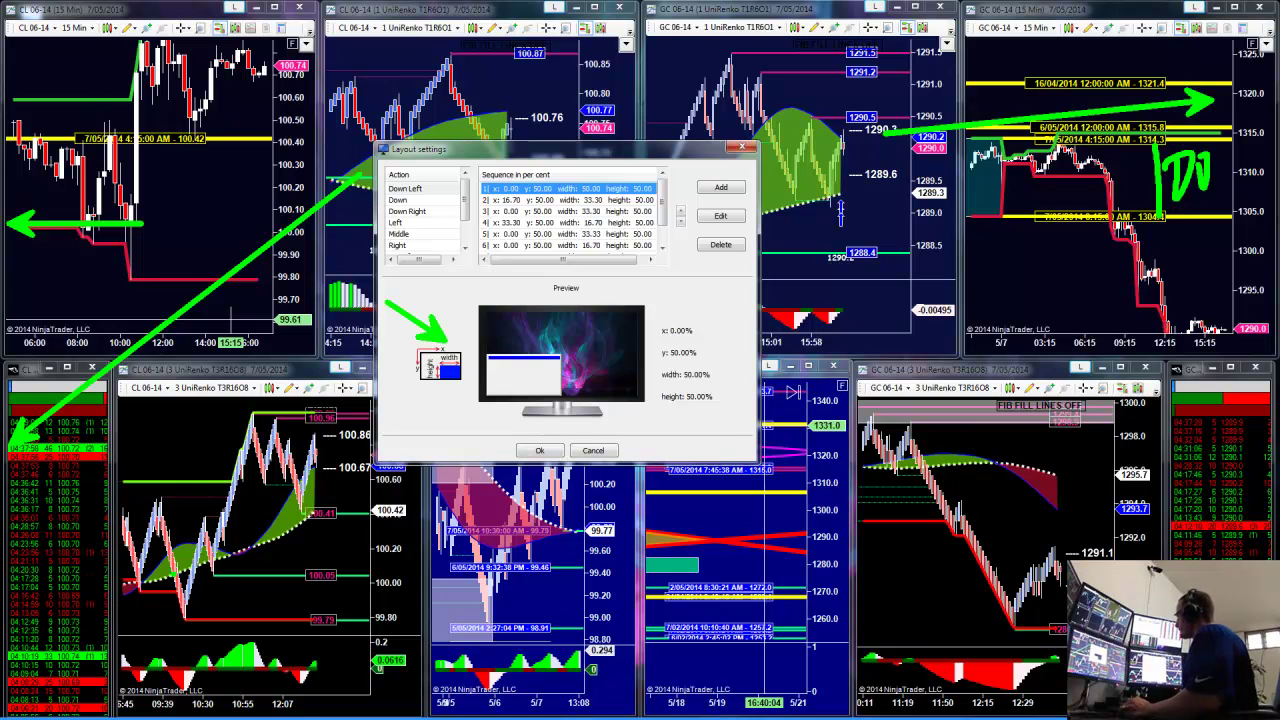
key("Escape")
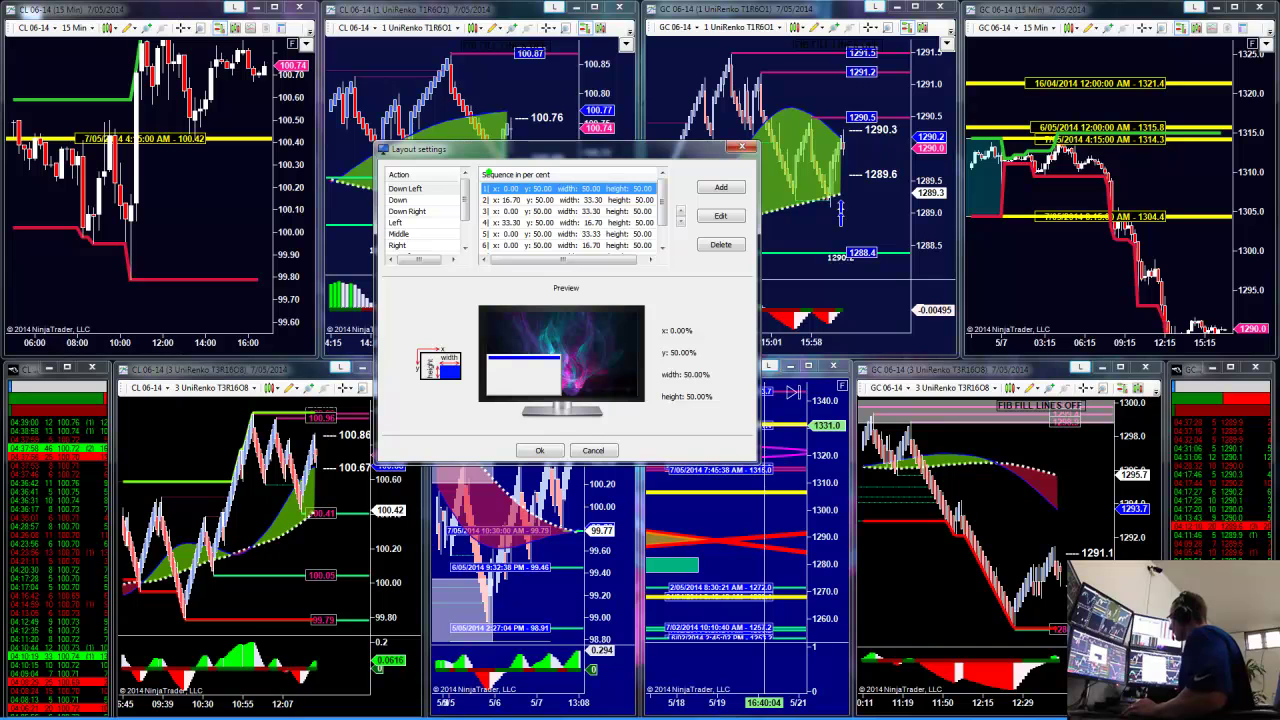
Draw a box around the x value of the first Down Left preset, and clear the annotation.
left_click_drag(489, 172, 526, 206)
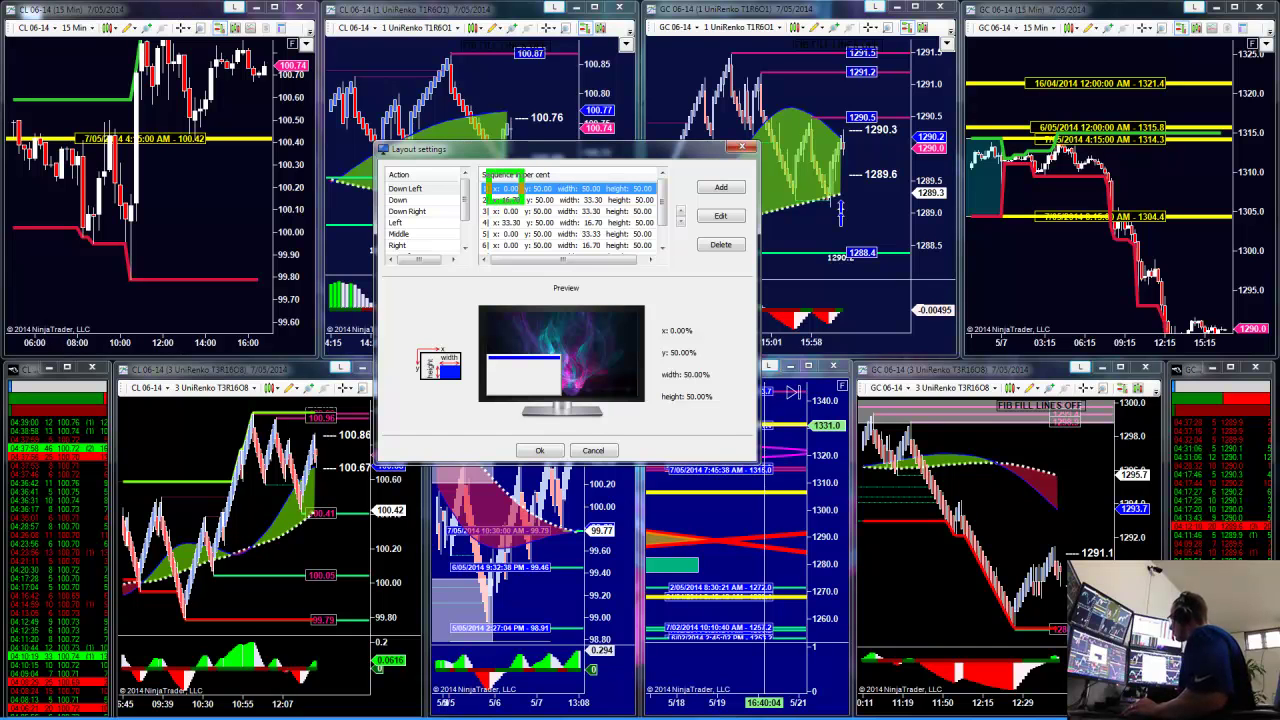
key("Escape")
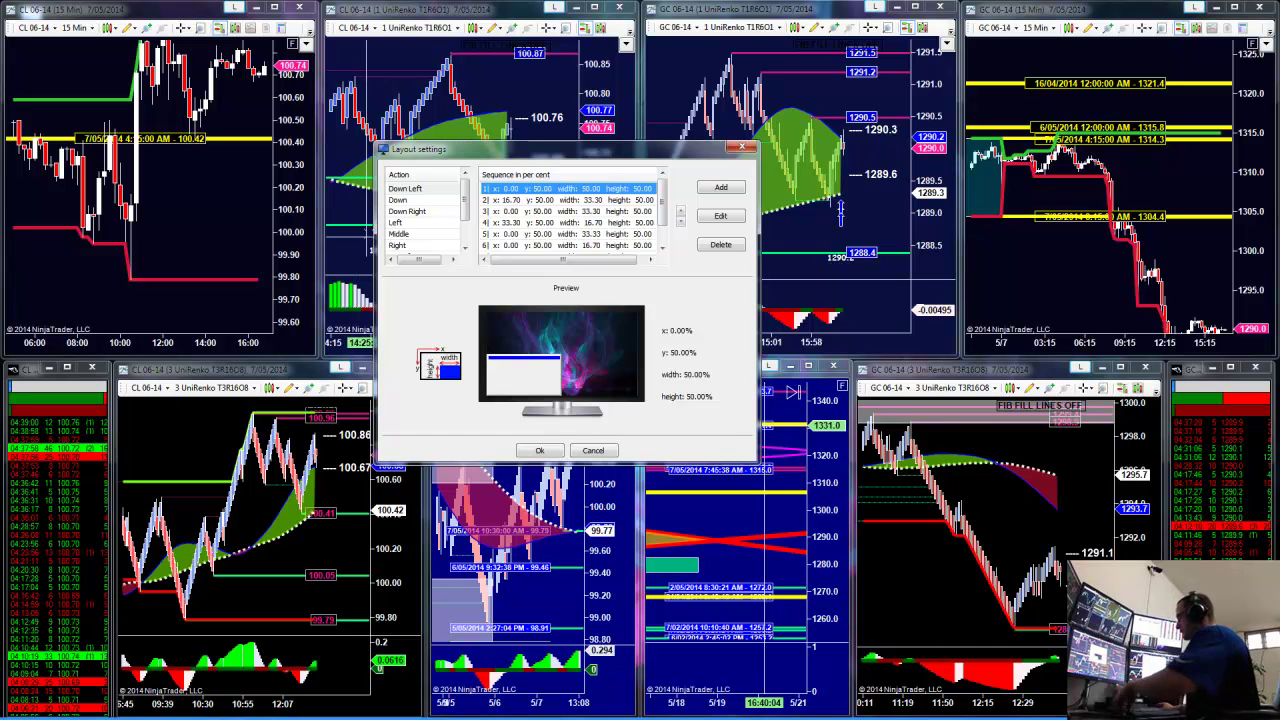
key("ctrl+2")
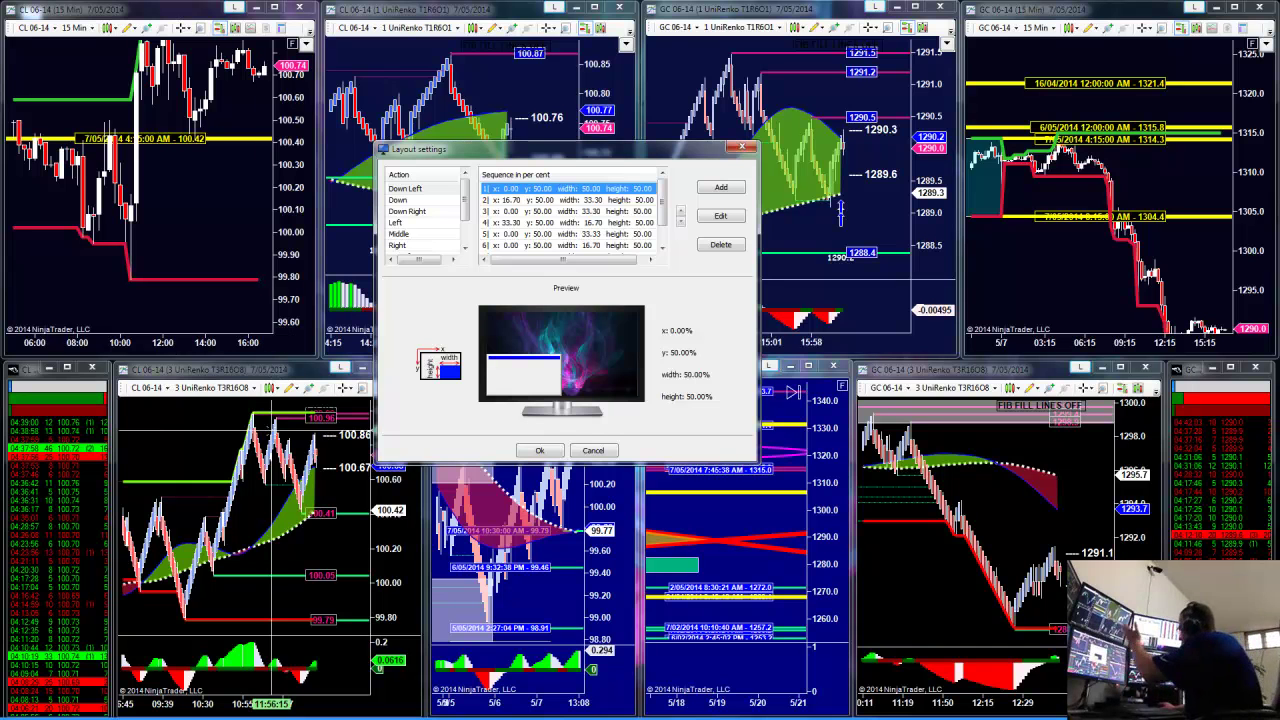
Review the preset sequences of the Down Left, Down Right and Left actions, and close Layout settings.
left_click(437, 192)
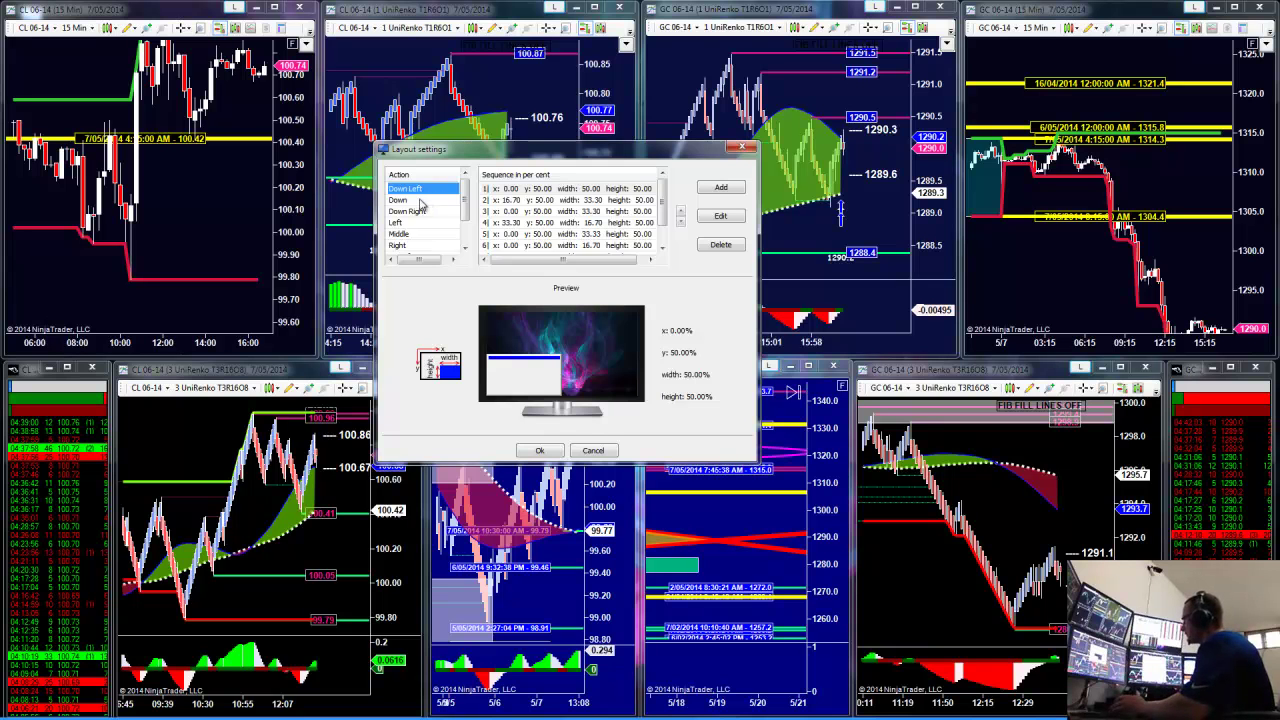
left_click(414, 211)
left_click(422, 223)
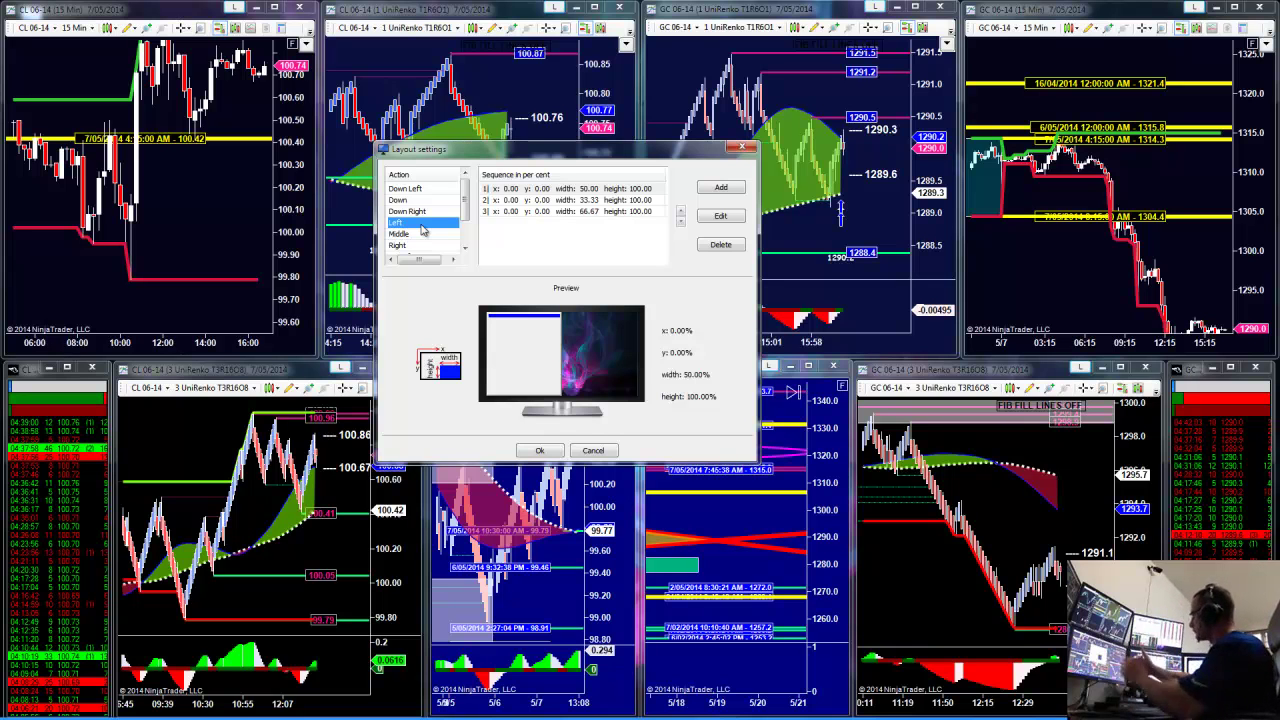
left_click(741, 148)
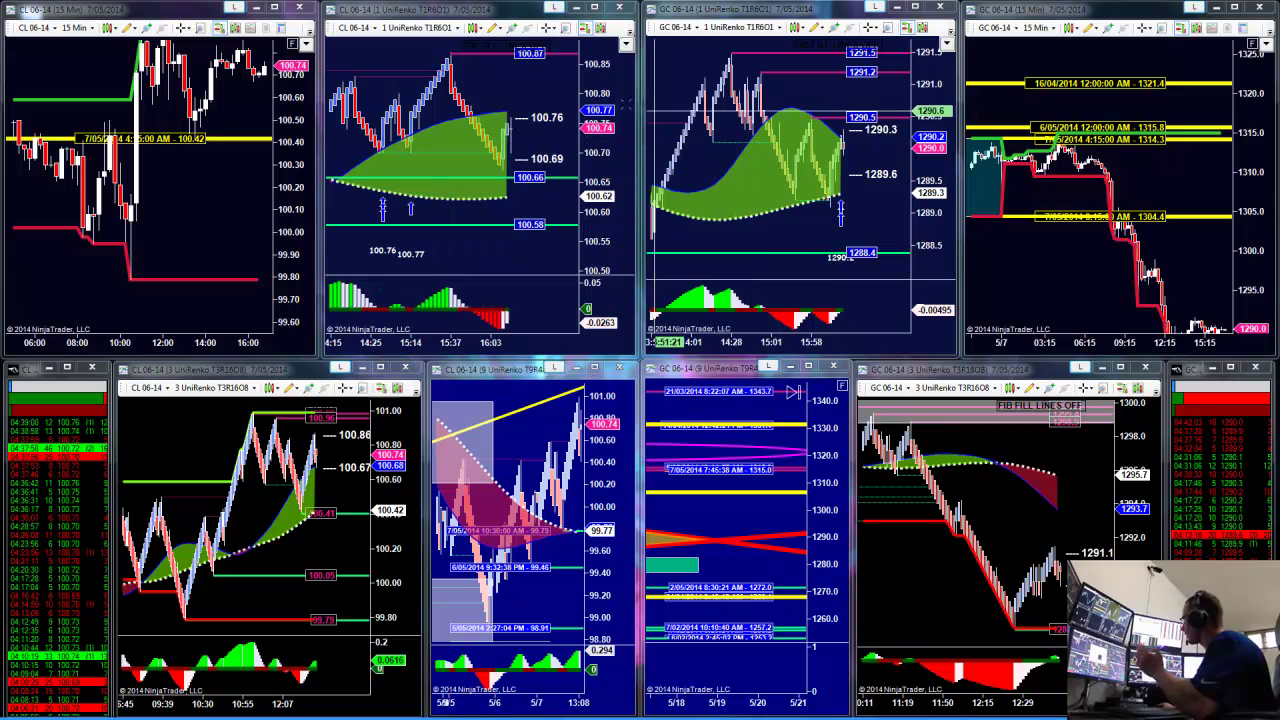
Cycle the CL 15 Min chart through the upper-left presets until it occupies the quarter-width upper-left slot.
double_click(196, 14)
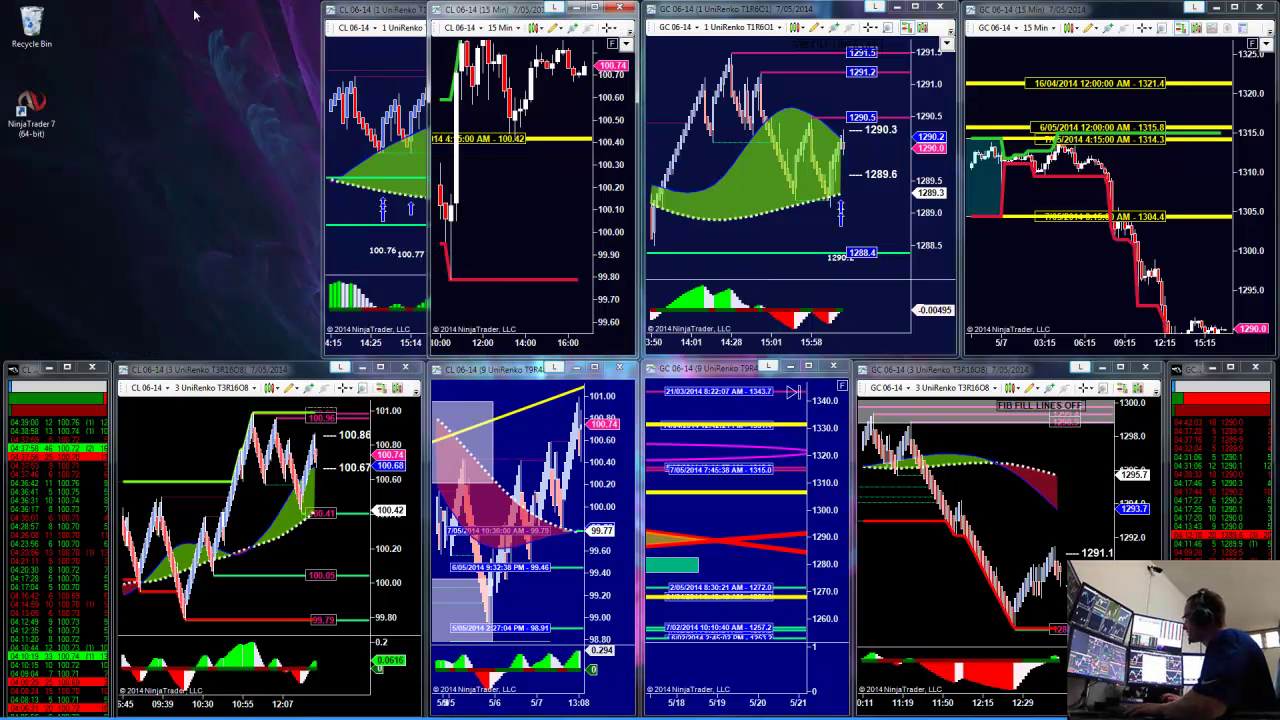
double_click(196, 14)
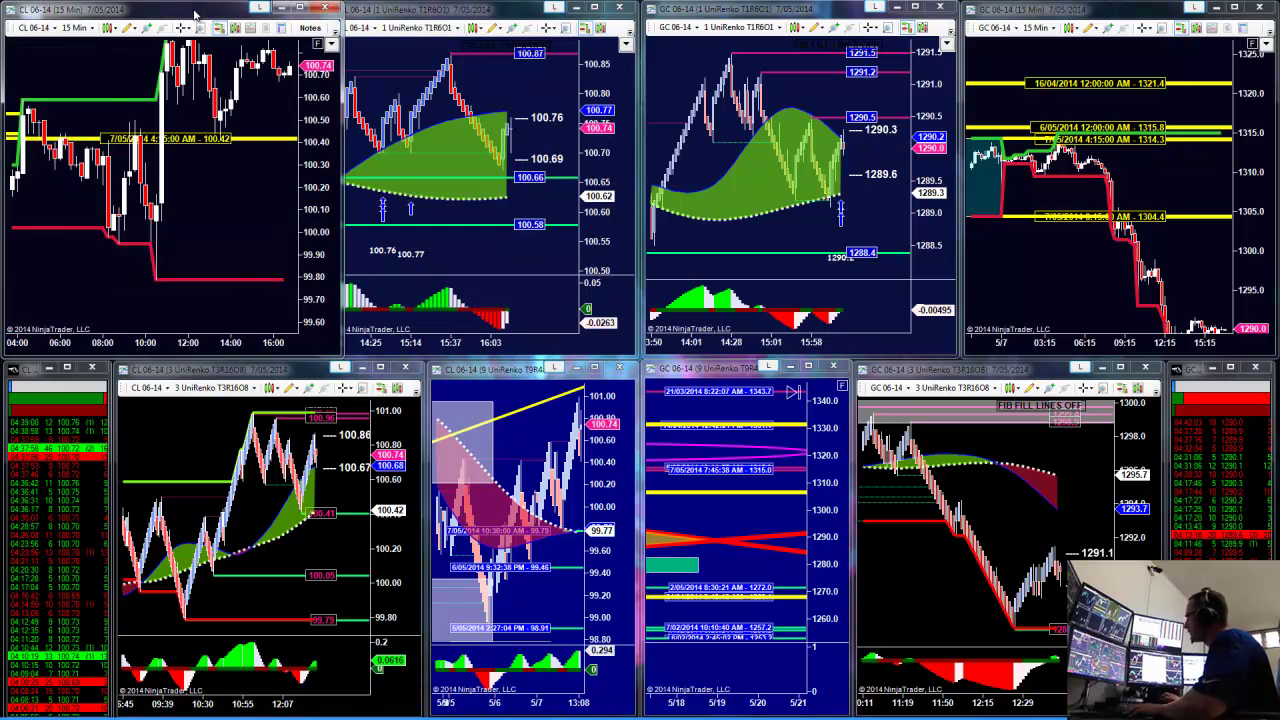
key("ctrl+alt+KP_7")
key("ctrl+alt+KP_7")
key("ctrl+alt+KP_7")
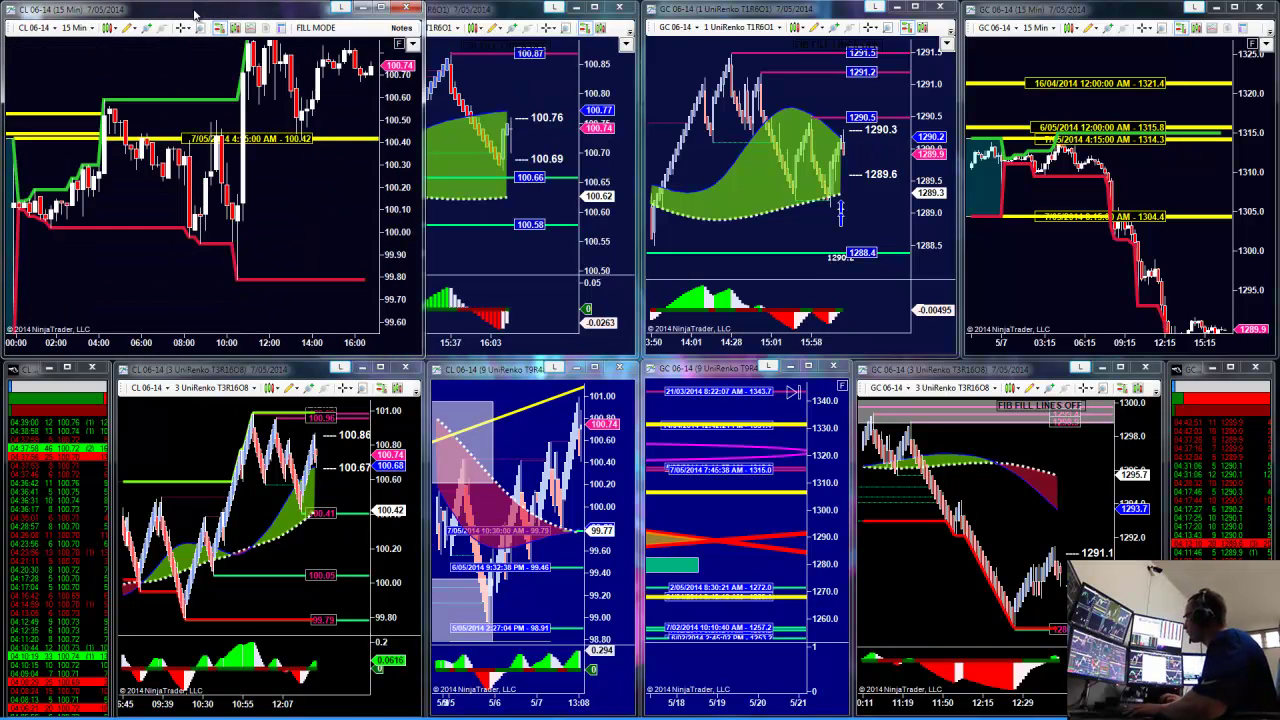
double_click(196, 14)
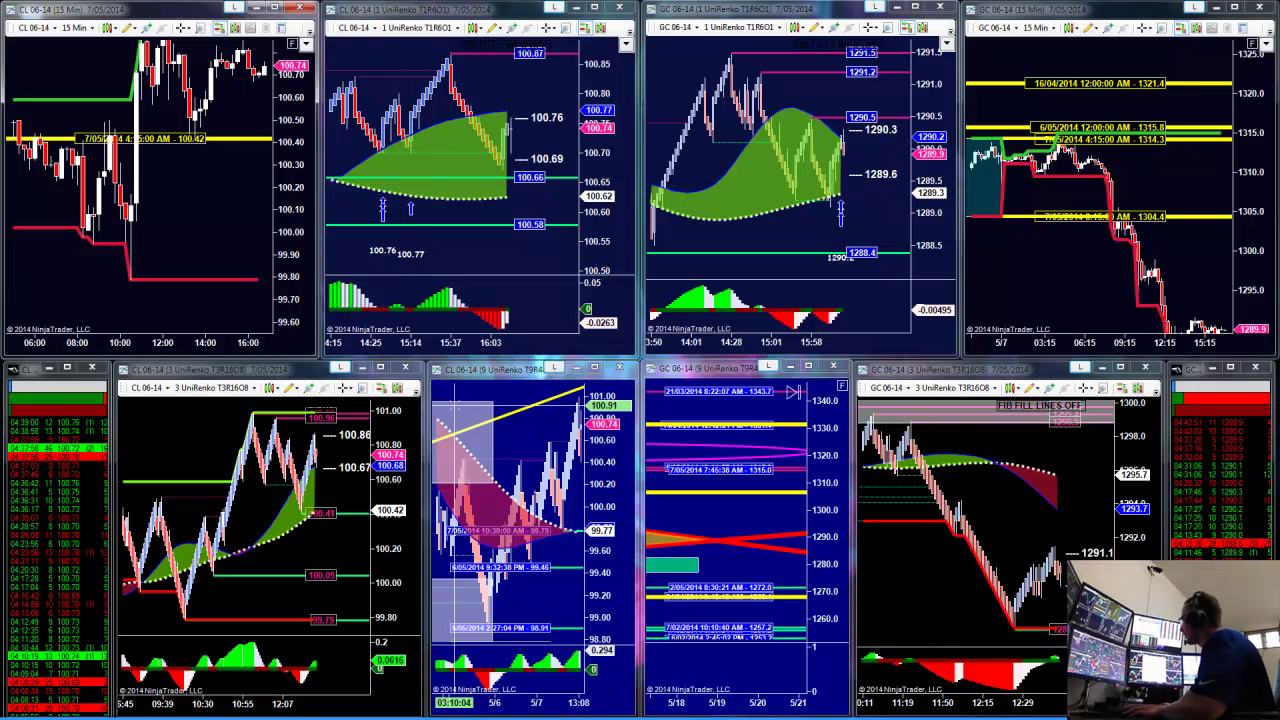
Cycle the CL 9 UniRenko chart through the lower-left presets until it sits in the narrow slot beside the CL 3 UniRenko chart.
left_click(490, 376)
double_click(473, 373)
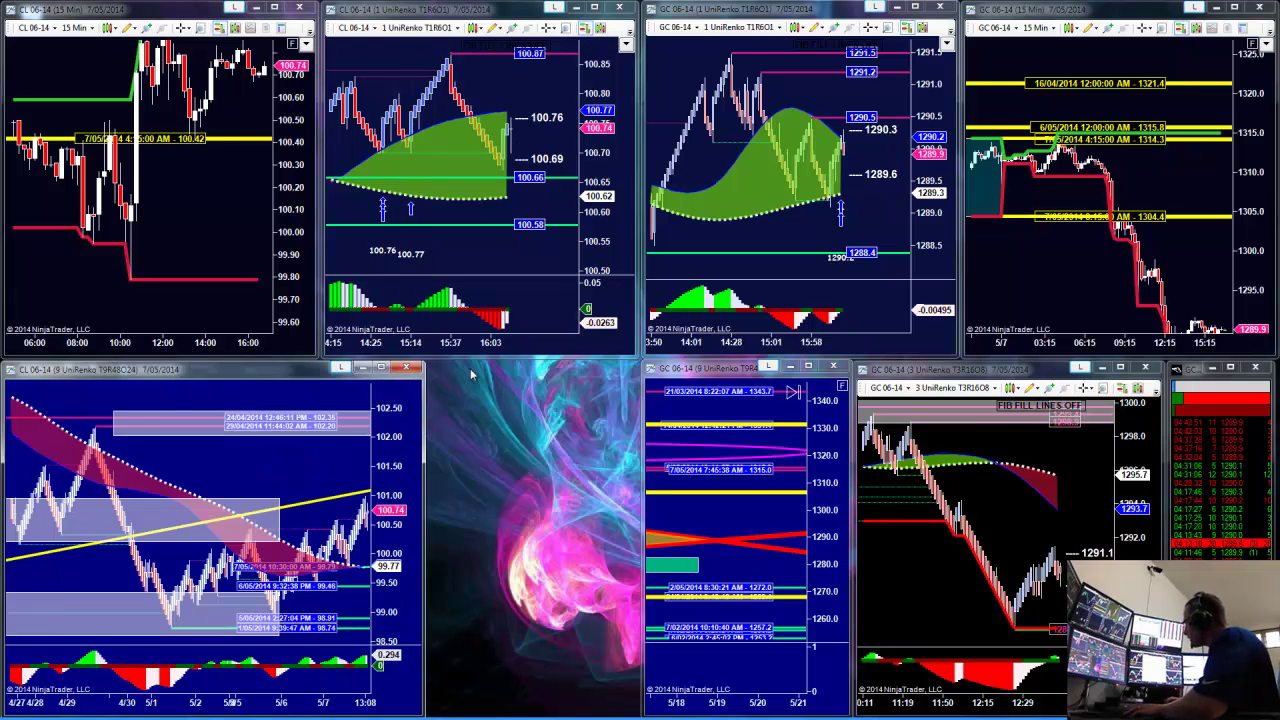
double_click(473, 373)
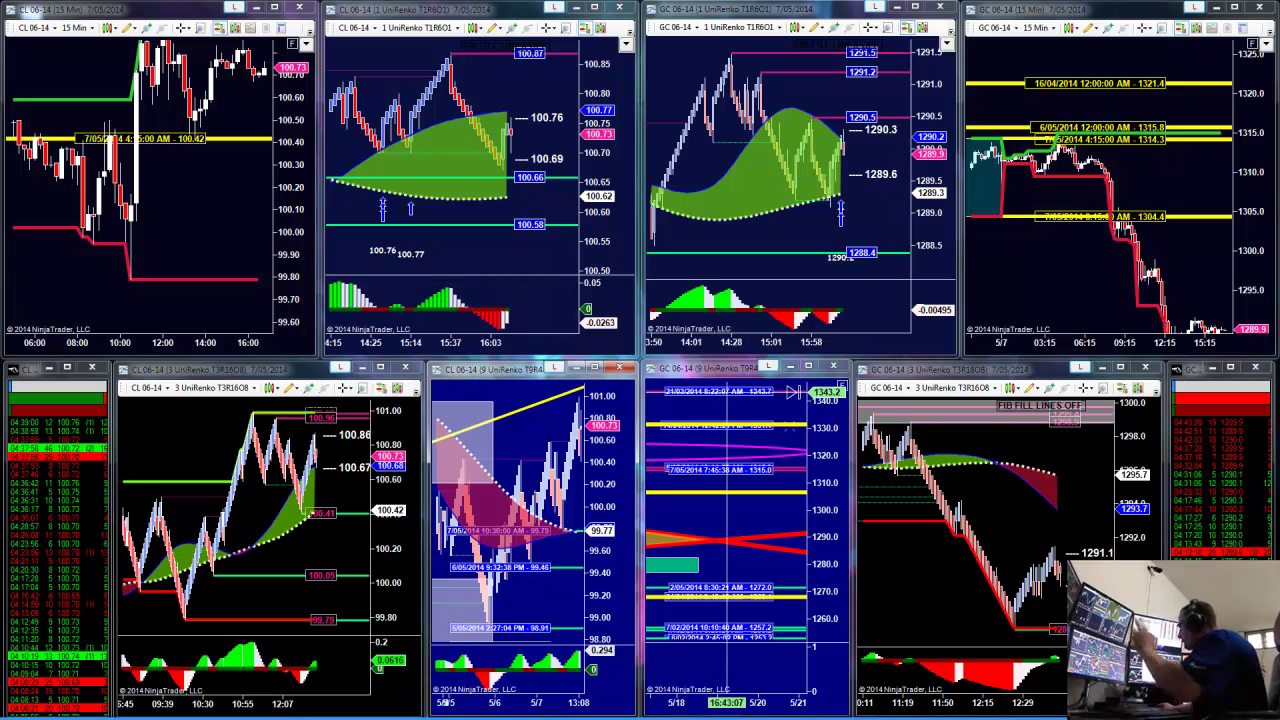
Bring the browser window with the WinSplit Revolution blog article over the charts, and minimize it.
left_click_drag(1279, 60, 623, 98)
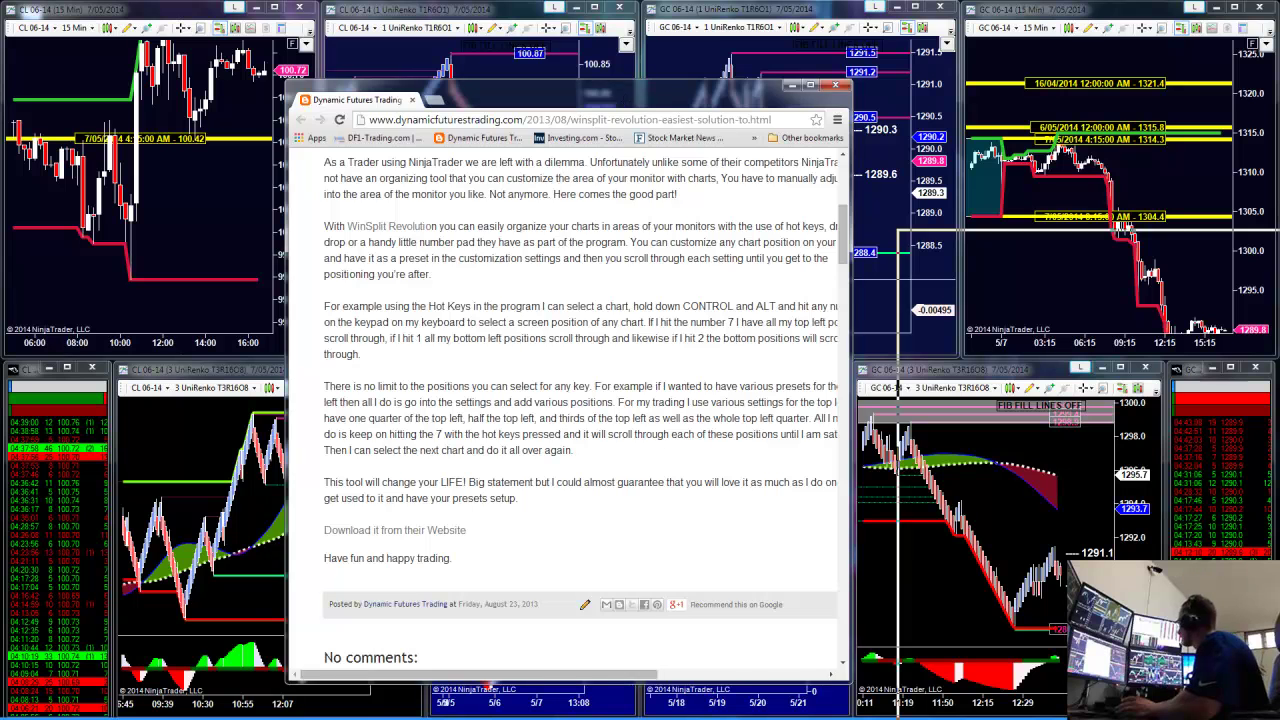
left_click(792, 85)
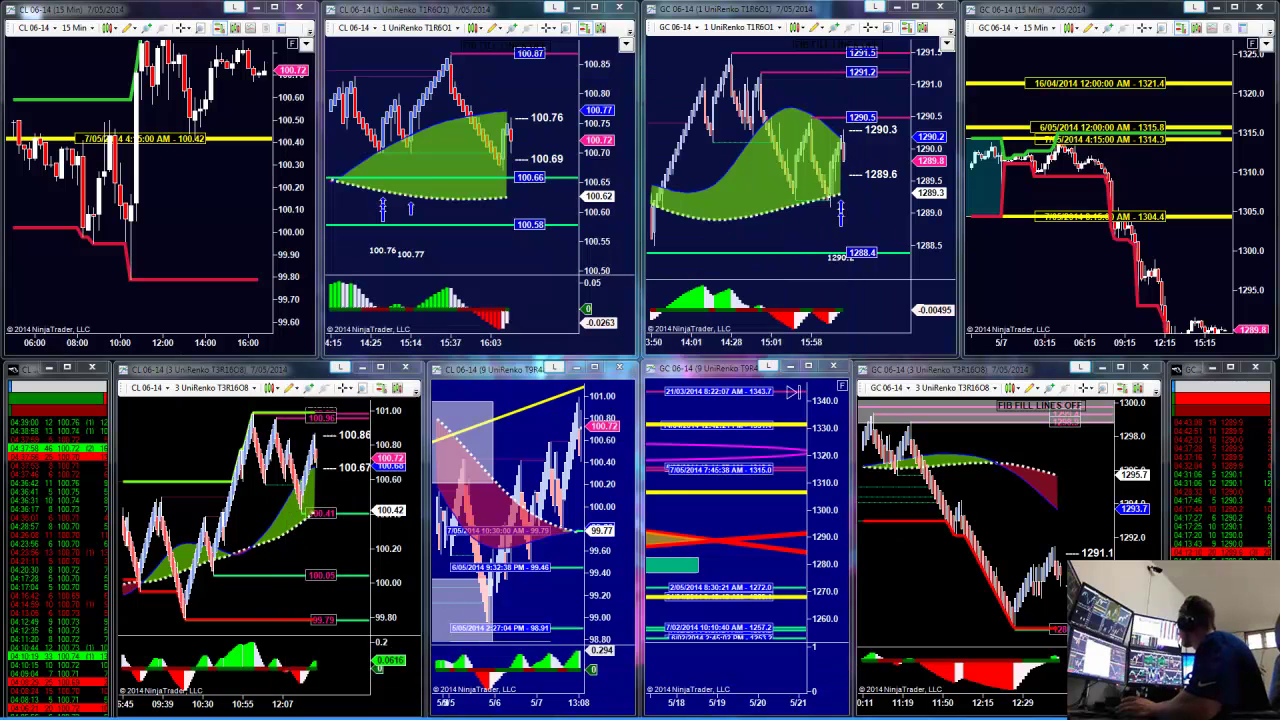
Resize the GC 15 Min chart through full-screen, left-half and half-width upper-right positions, and settle it in the quarter-width upper-right slot.
left_click(1048, 20)
double_click(1048, 20)
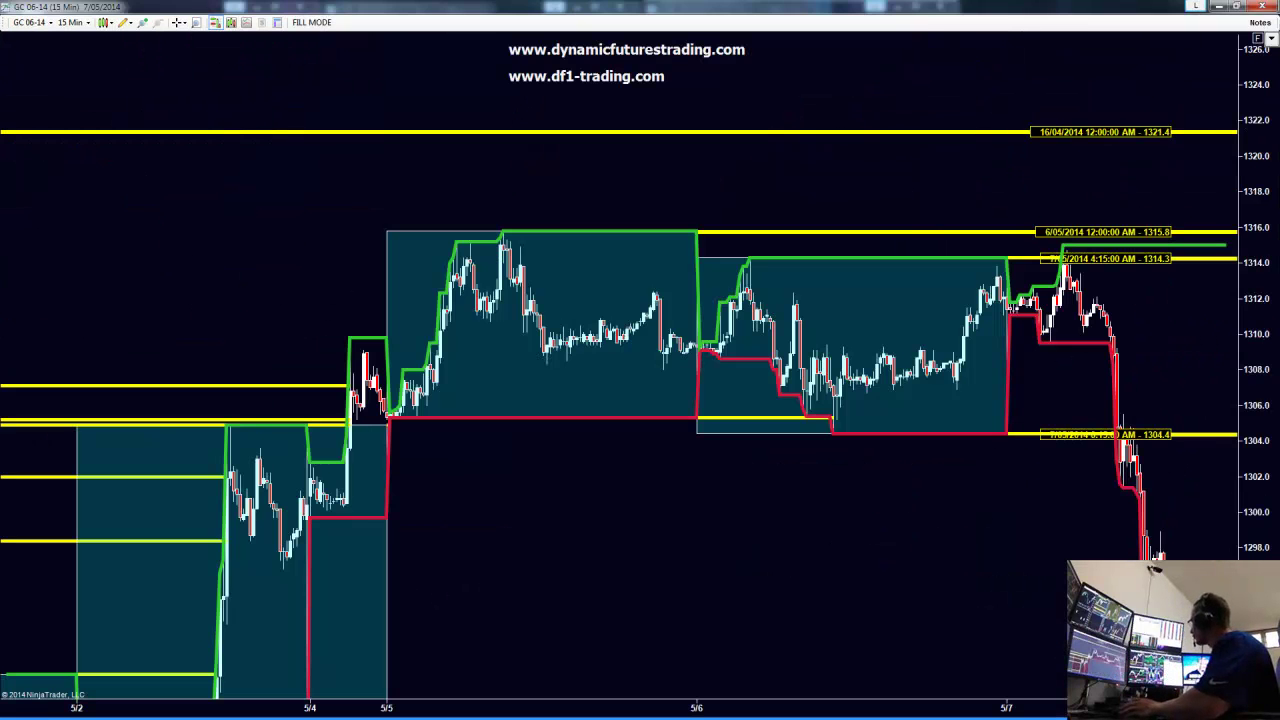
double_click(910, 7)
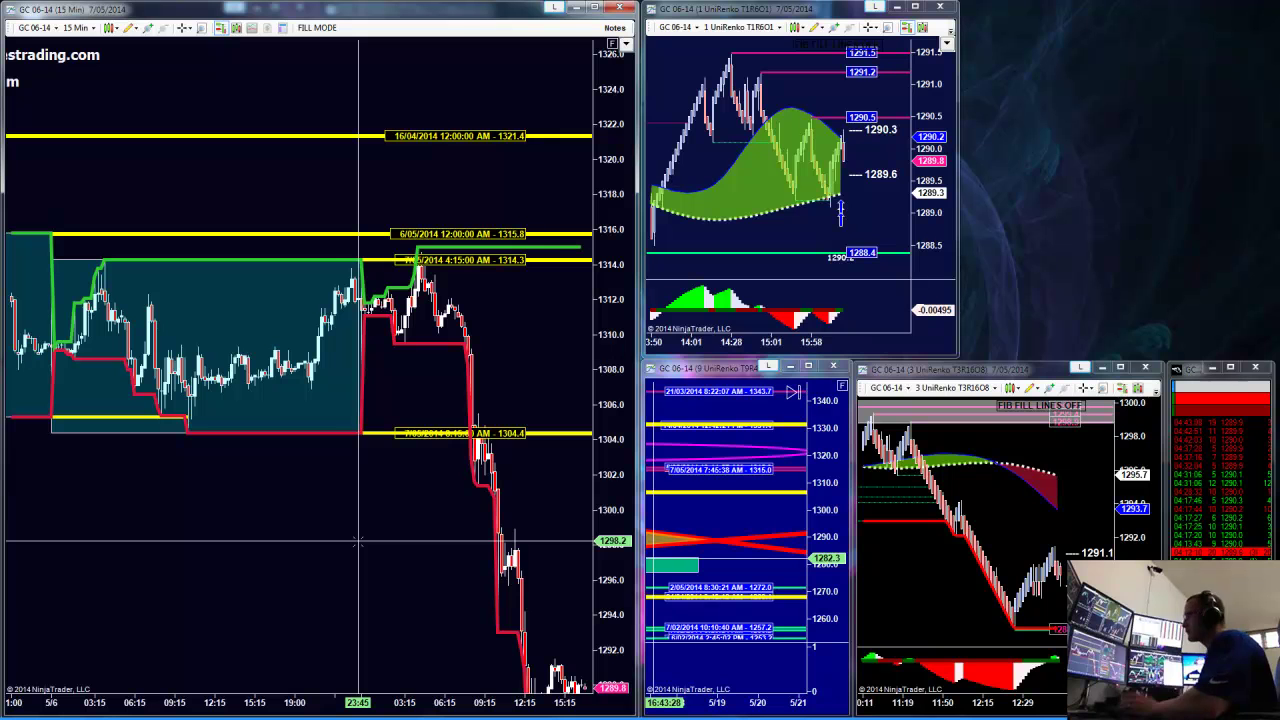
key("super+Up")
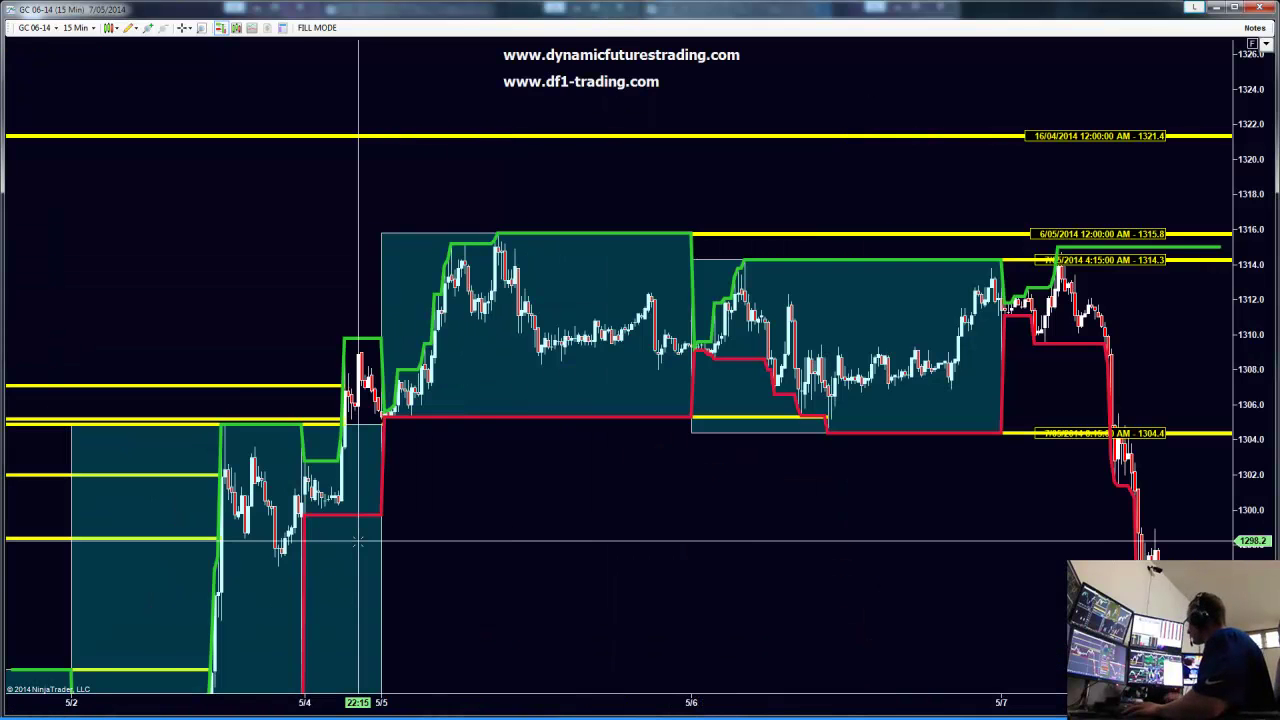
key("super+Down")
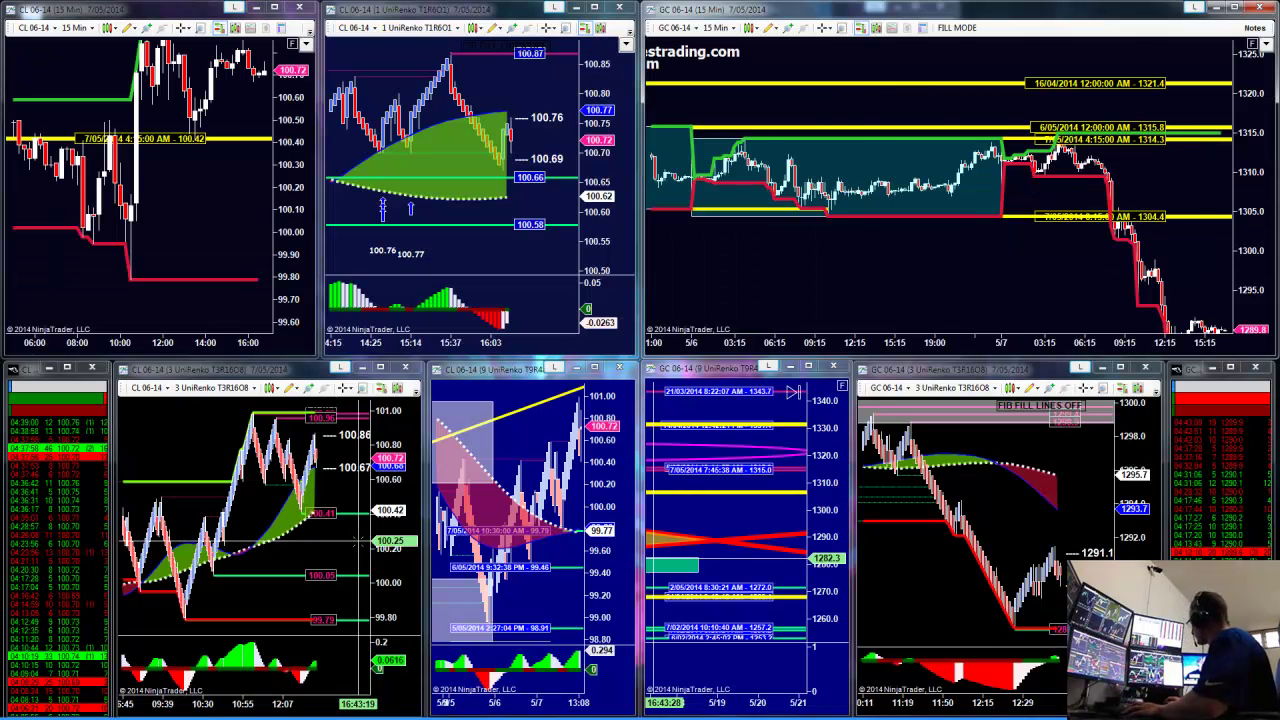
left_click_drag(643, 180, 963, 180)
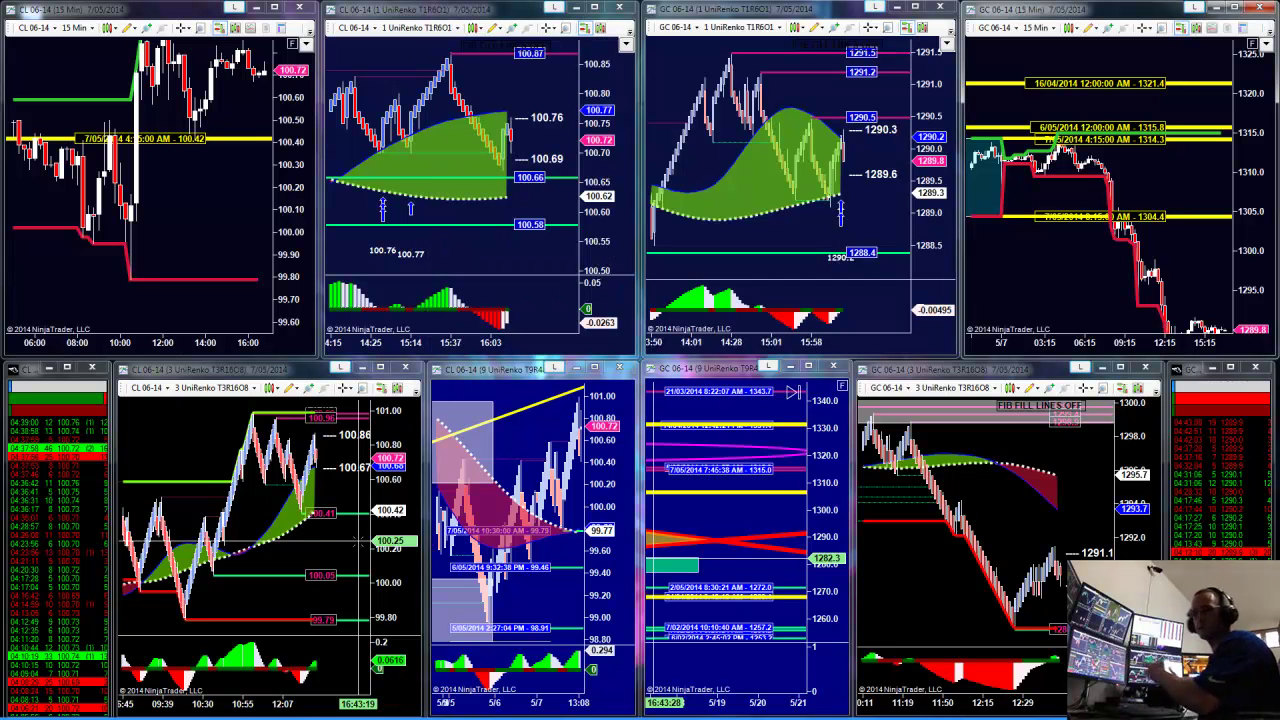